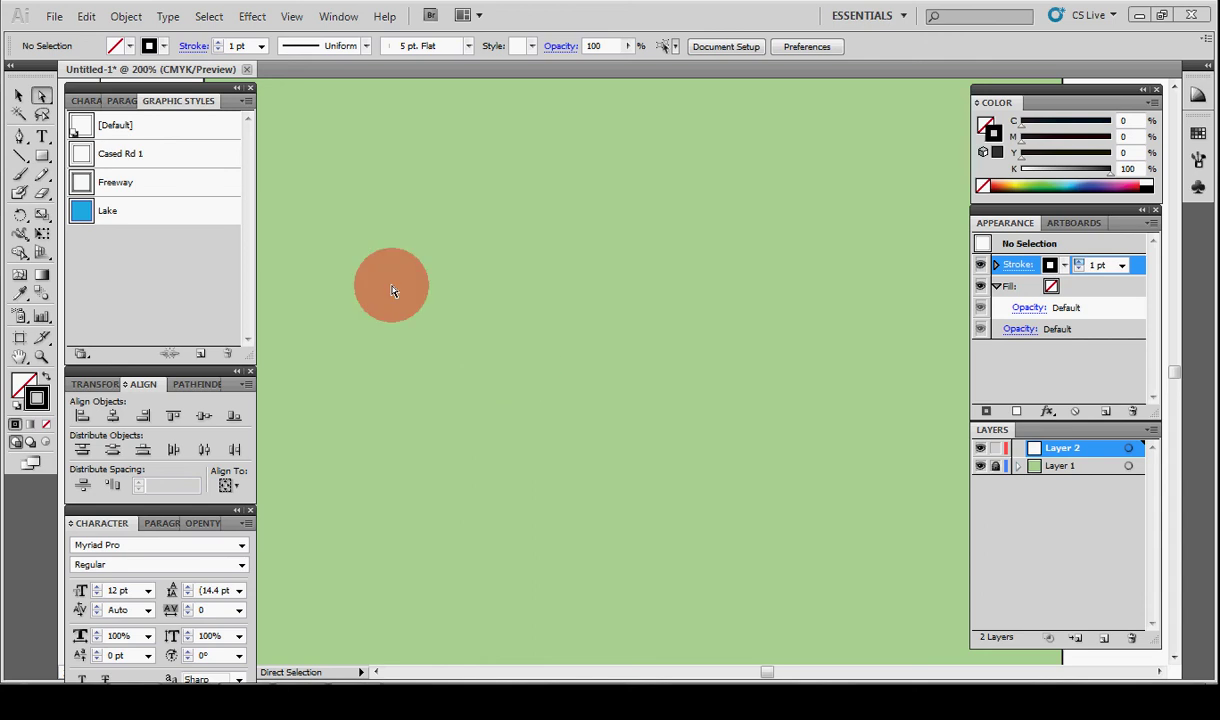
- Draw a horizontal straight line about 6 cm wide across the middle of the canvas
left_click_drag(391, 290, 345, 250)
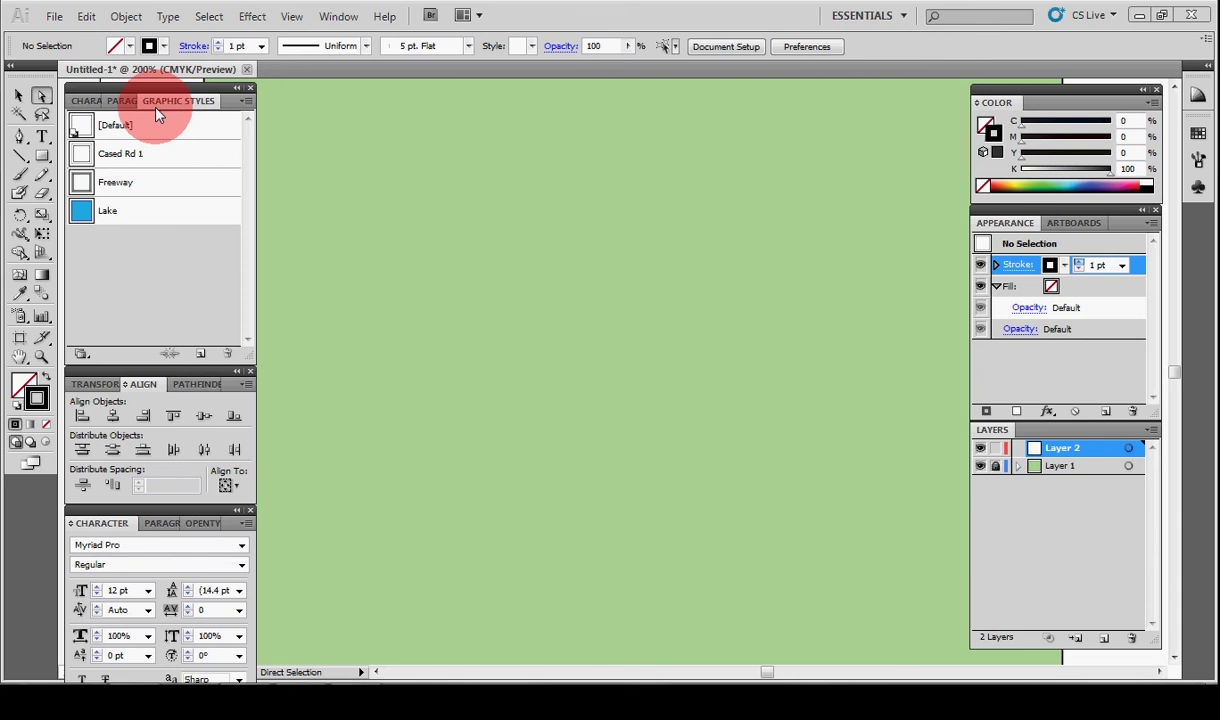
left_click(338, 17)
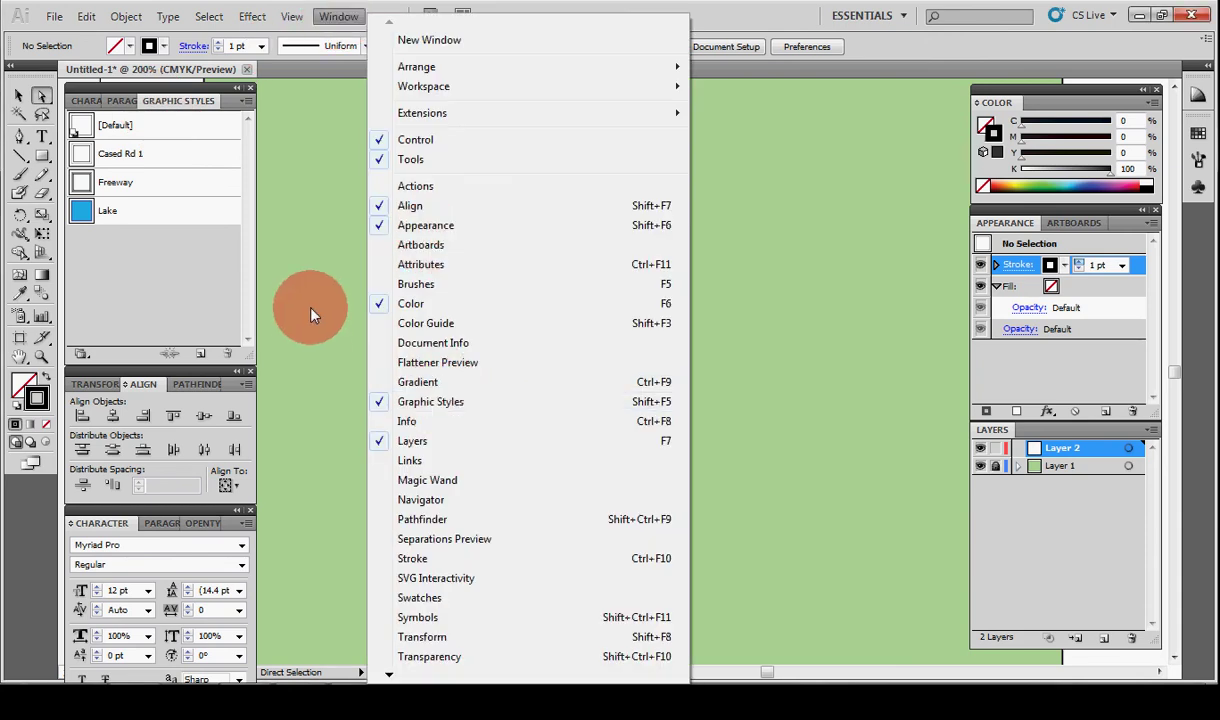
left_click(310, 314)
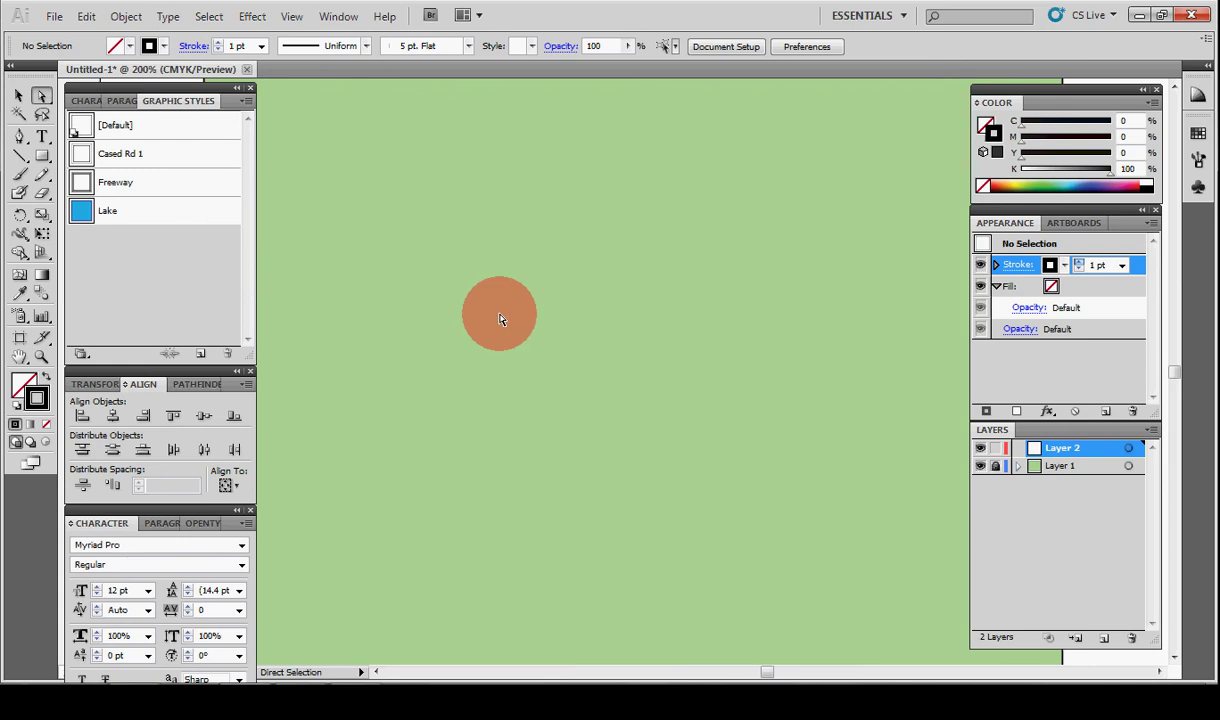
key("backslash")
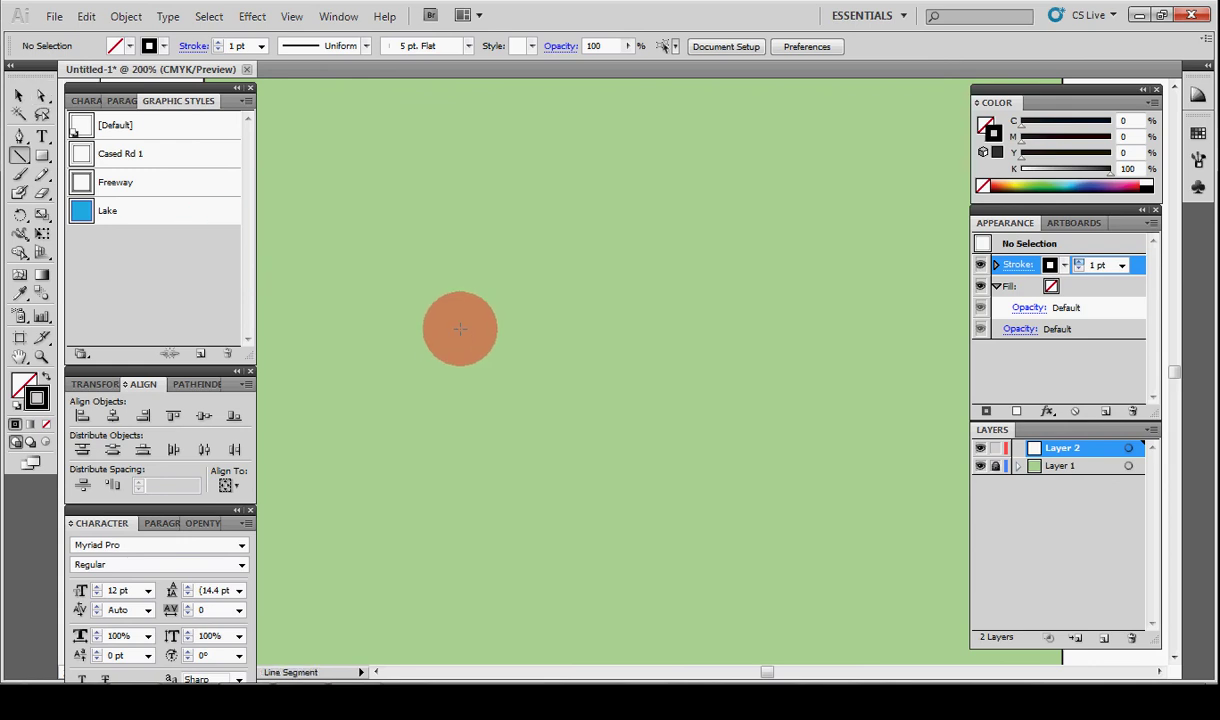
left_click_drag(477, 333, 781, 368)
key("a")
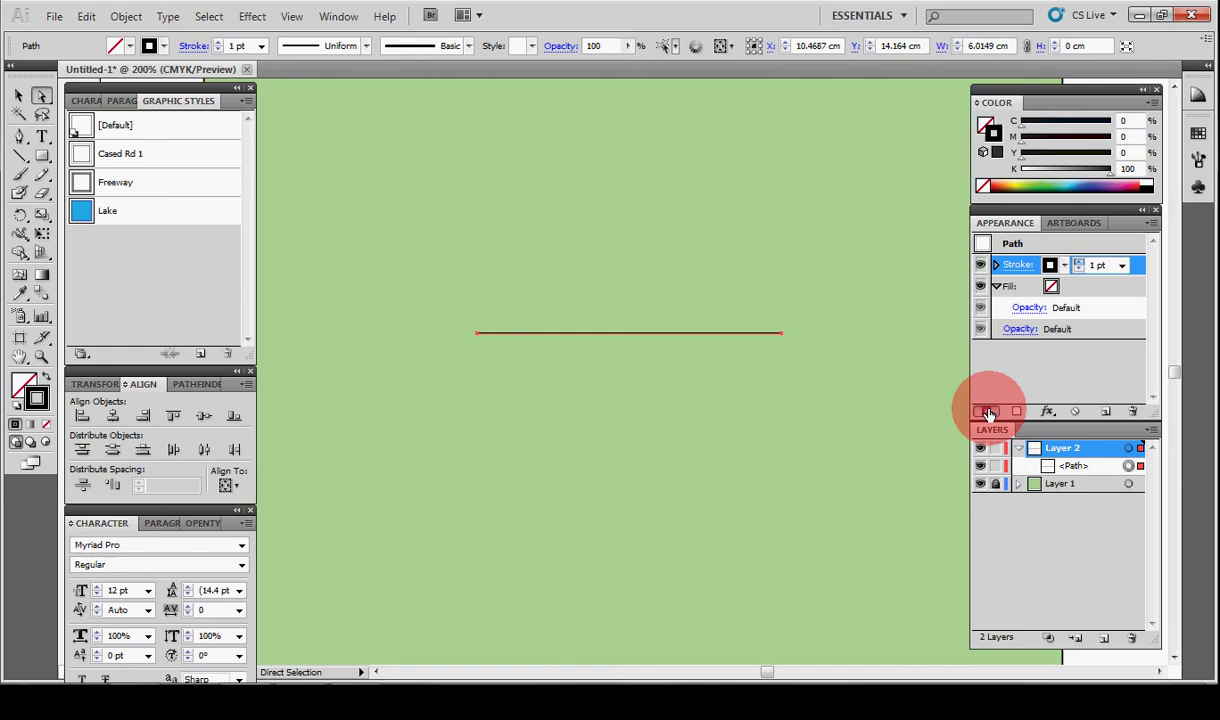
- Add a second stroke to the line: 6 pt black underneath, 1 pt yellow on top
left_click(988, 412)
left_click(1116, 288)
left_click(1122, 287)
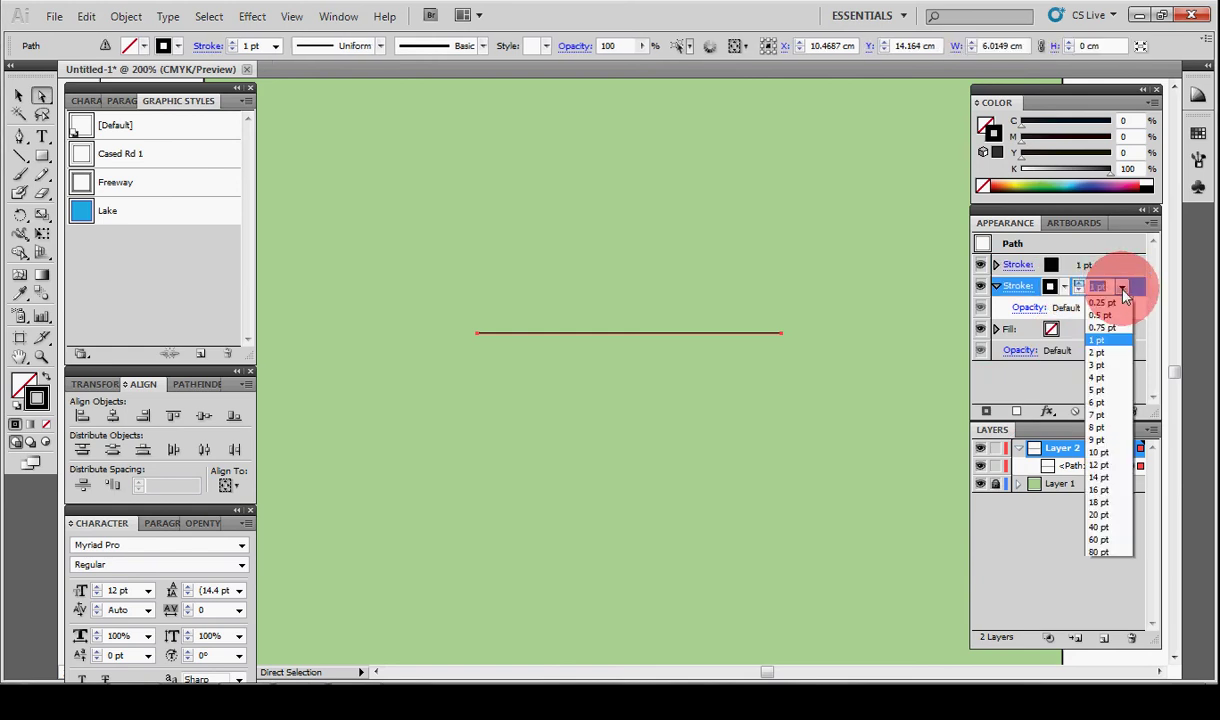
left_click(1098, 403)
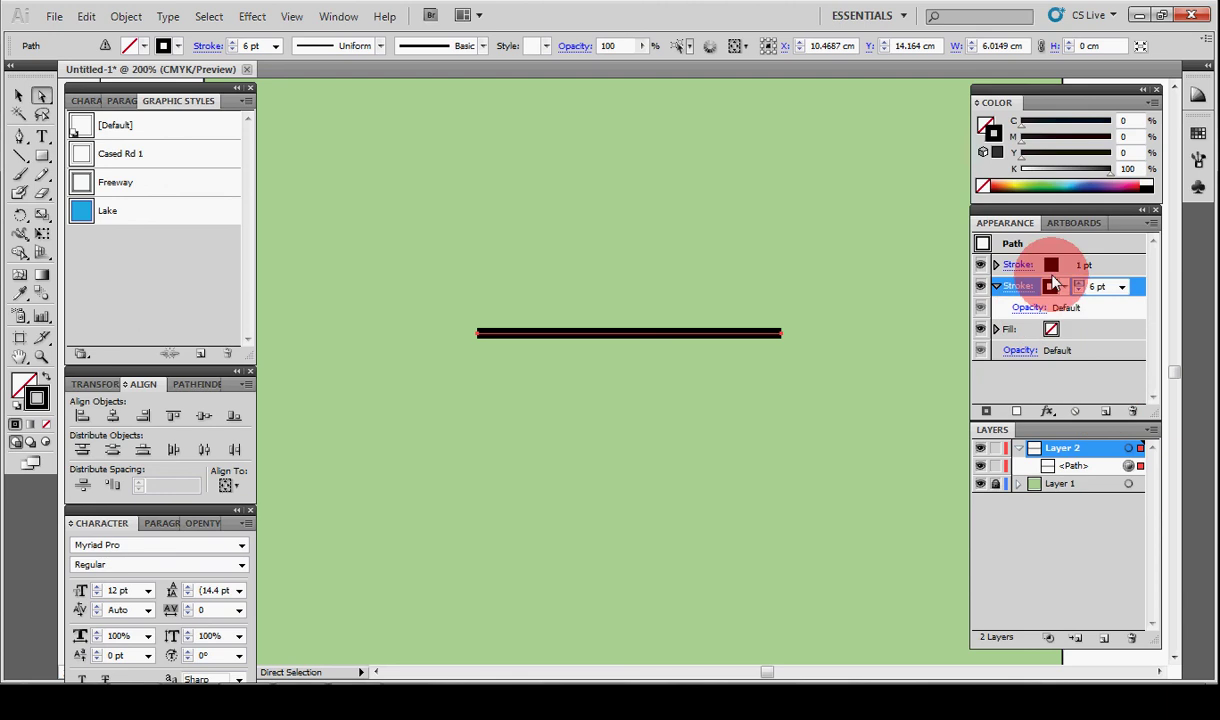
left_click(1068, 270)
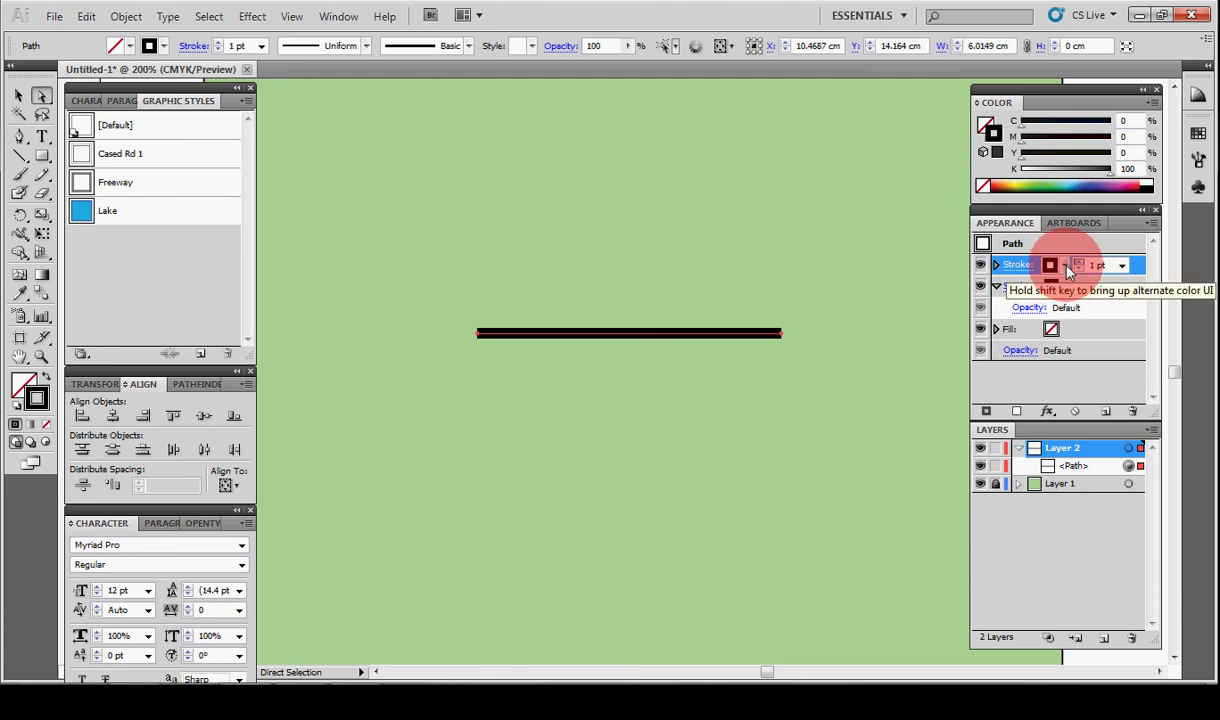
left_click(1063, 265)
left_click(947, 283)
left_click(903, 262)
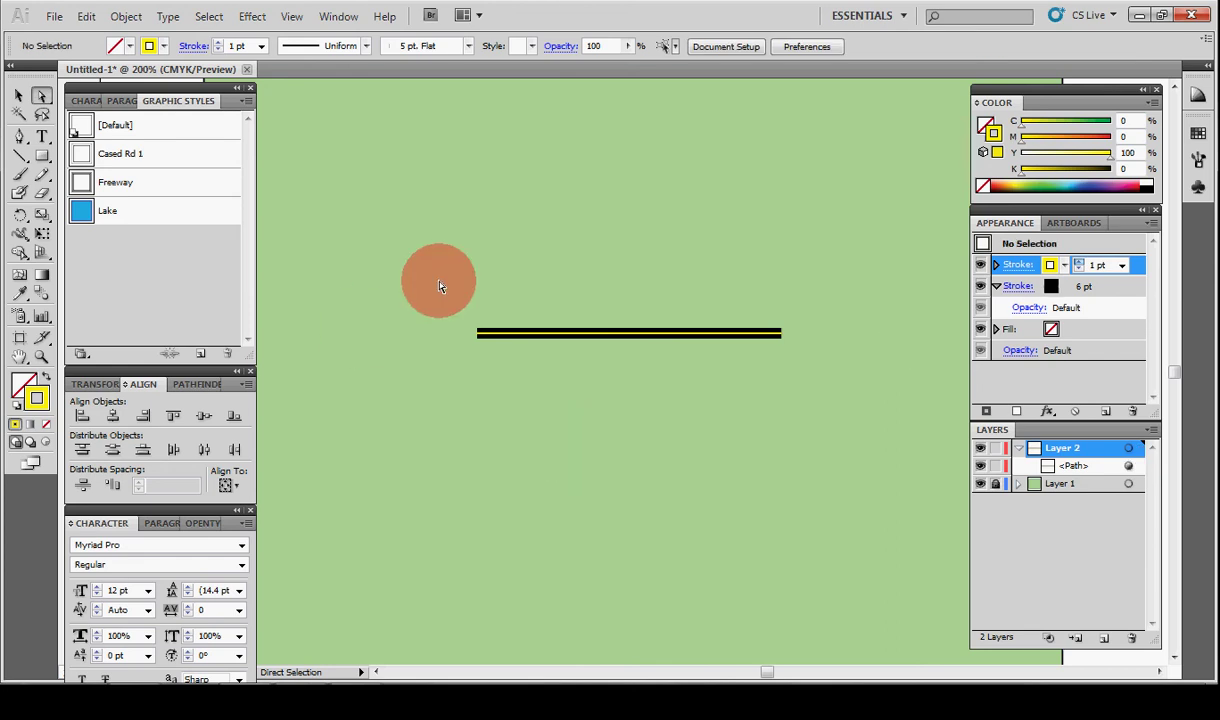
- Select the line and save its black-and-yellow look as graphic style 'Divided Hwy'
left_click_drag(430, 271, 839, 410)
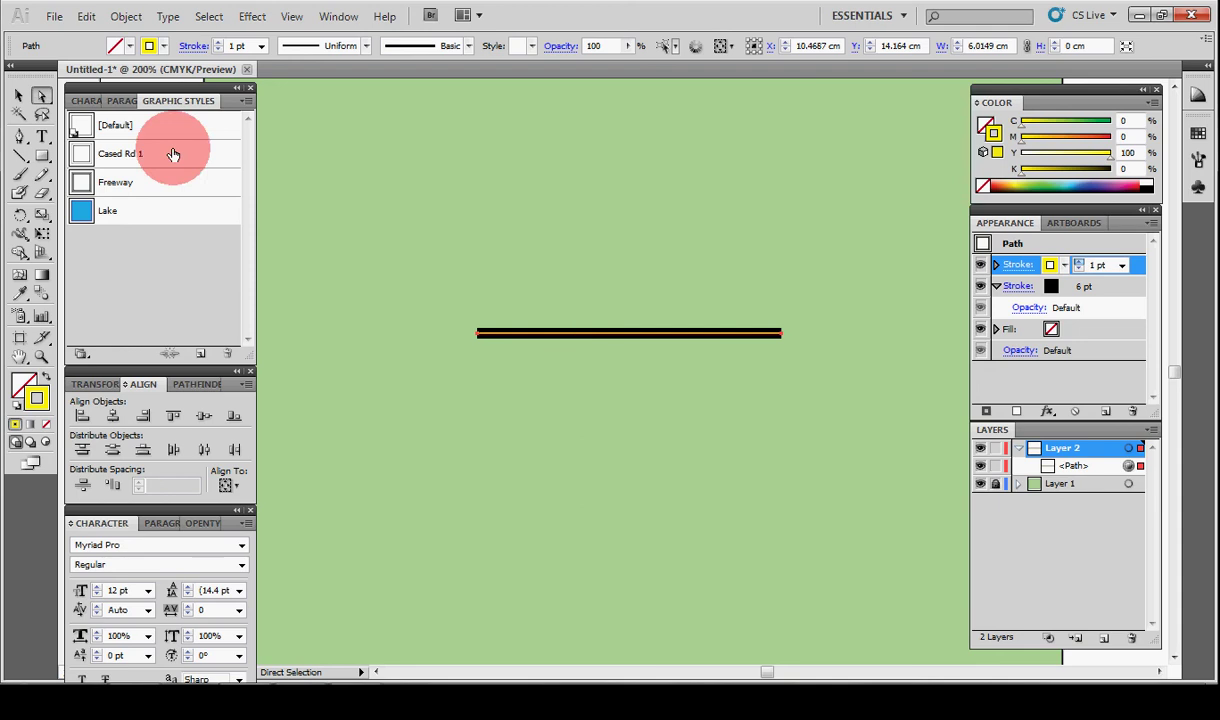
left_click(249, 103)
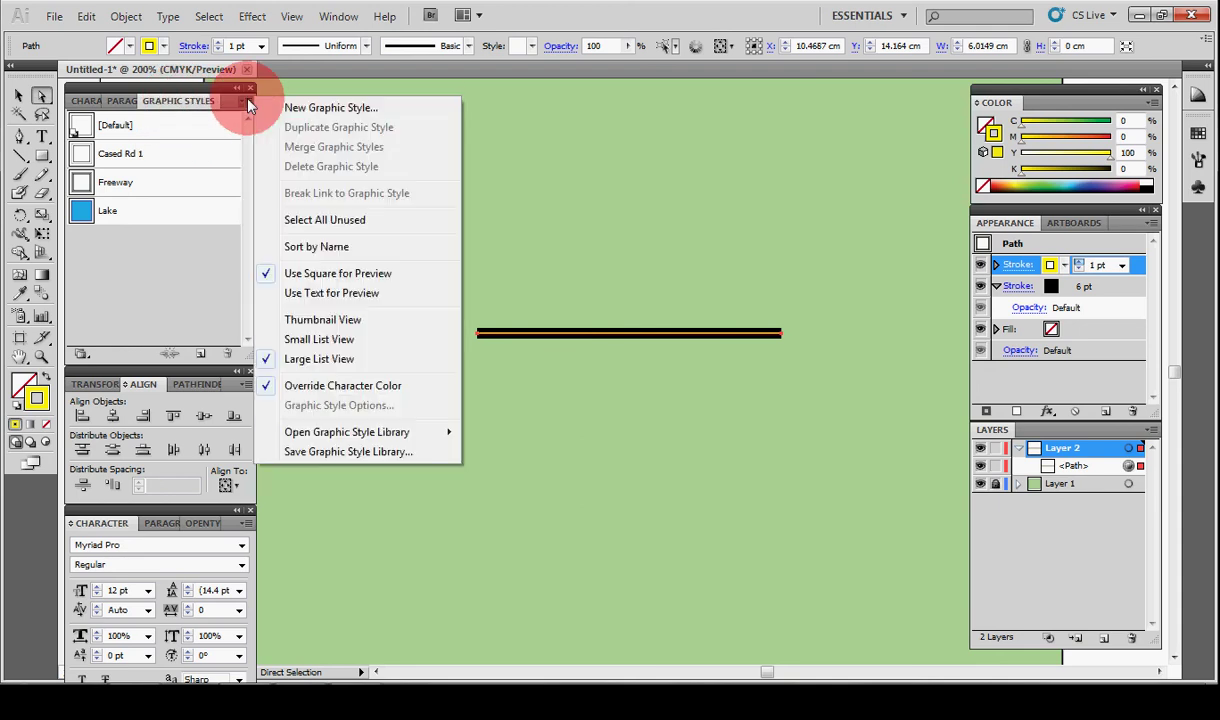
left_click(312, 109)
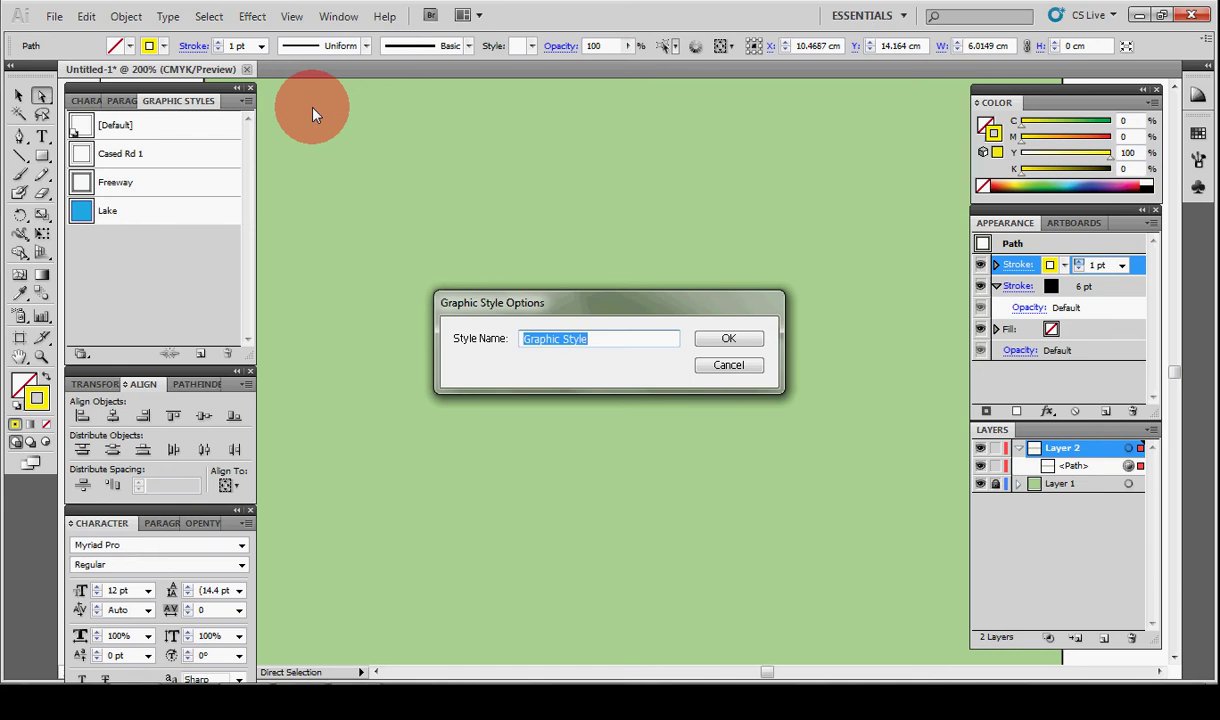
type("Divided Hwy")
key("Return")
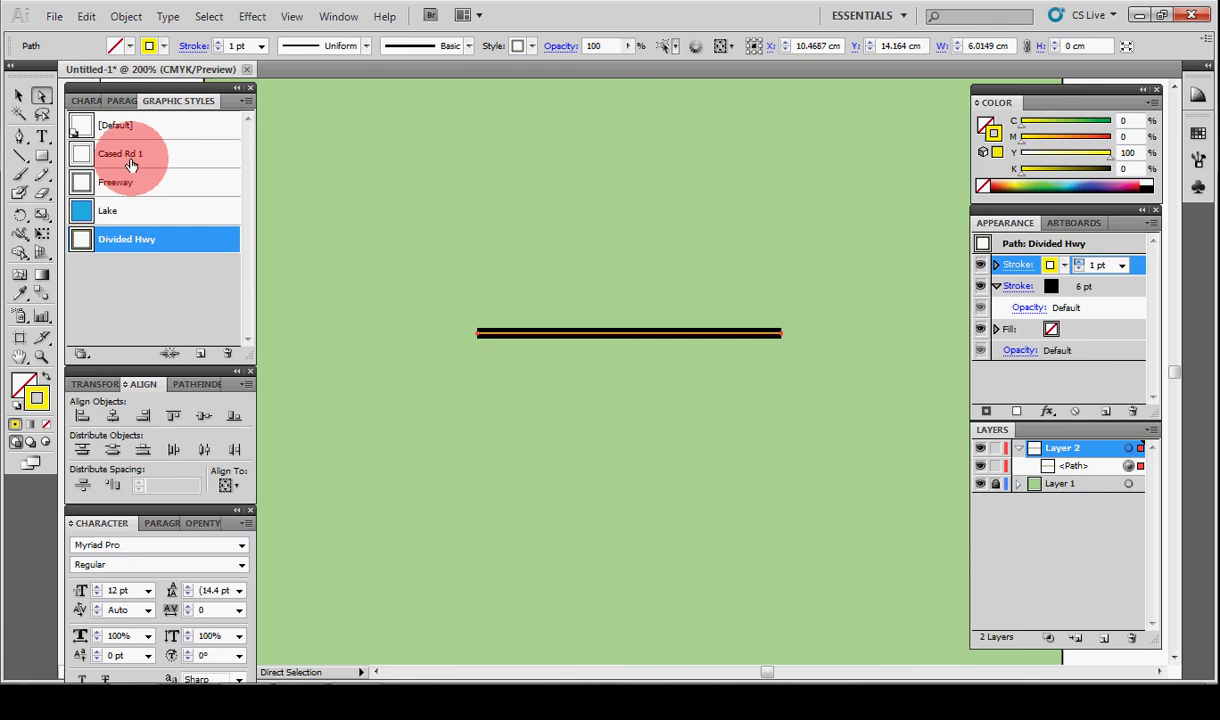
- Preview Freeway on the line, then restyle it as Cased Rd 1 (4 pt white over 6 pt black)
left_click(140, 187)
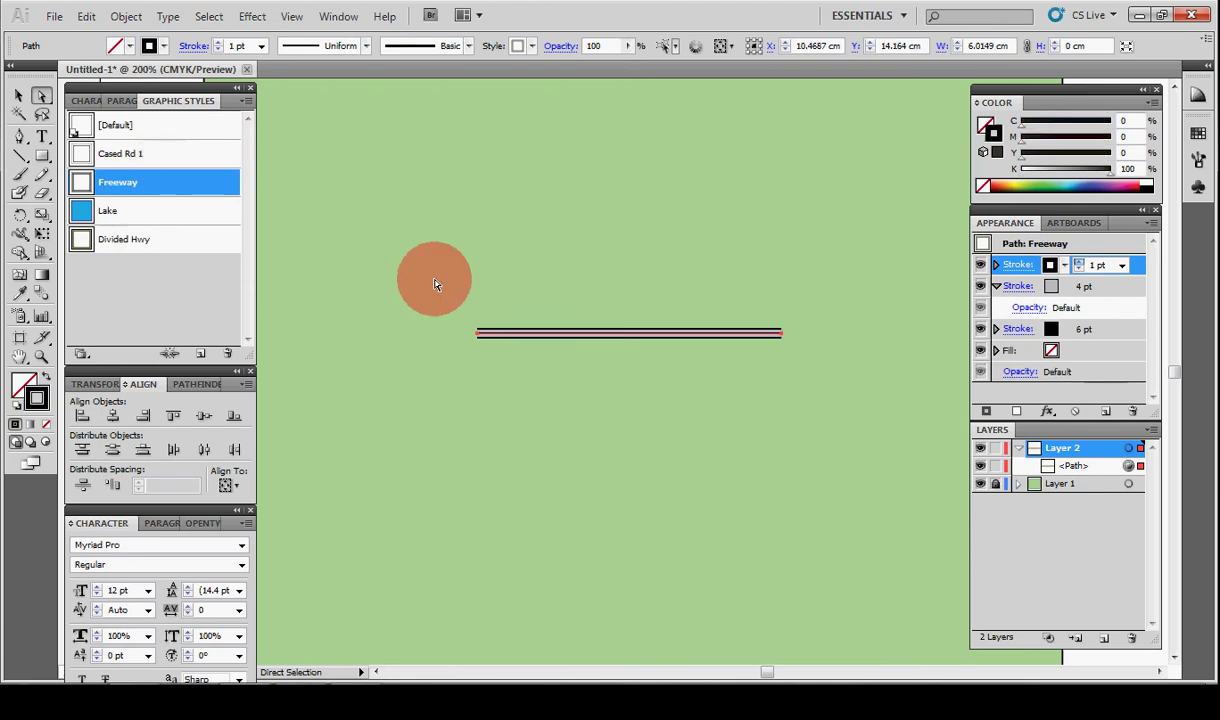
left_click(434, 284)
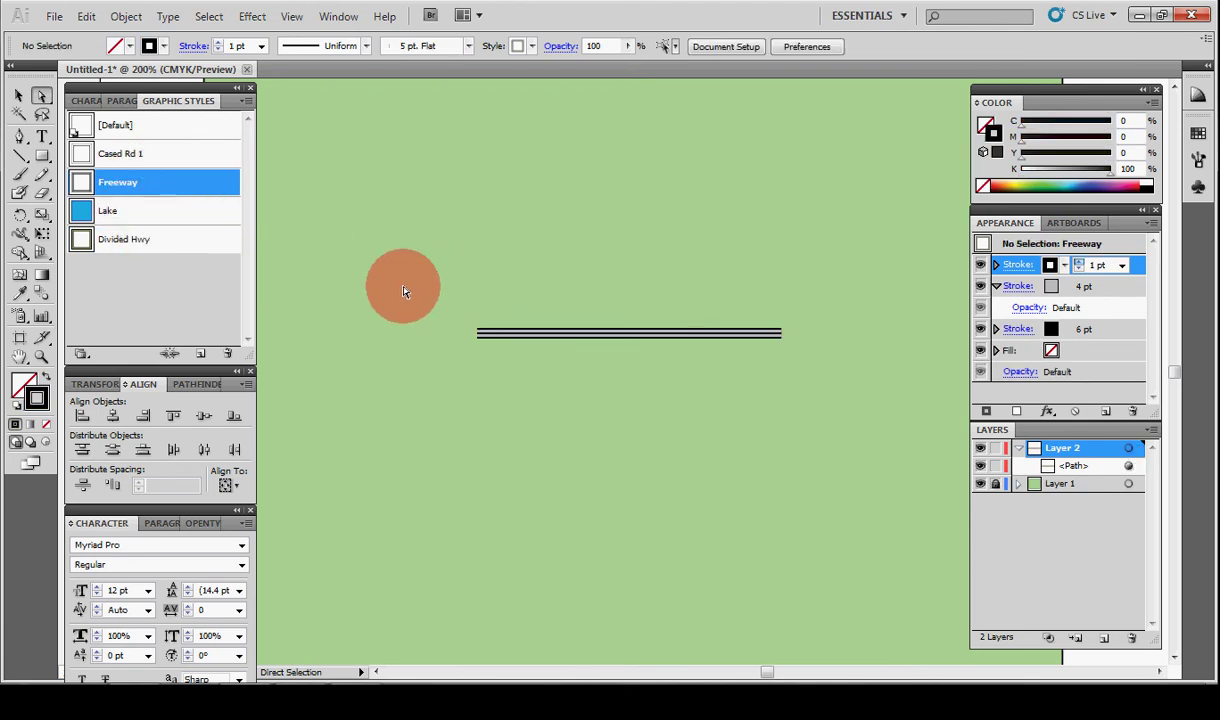
left_click(566, 333)
left_click(140, 155)
left_click(381, 199)
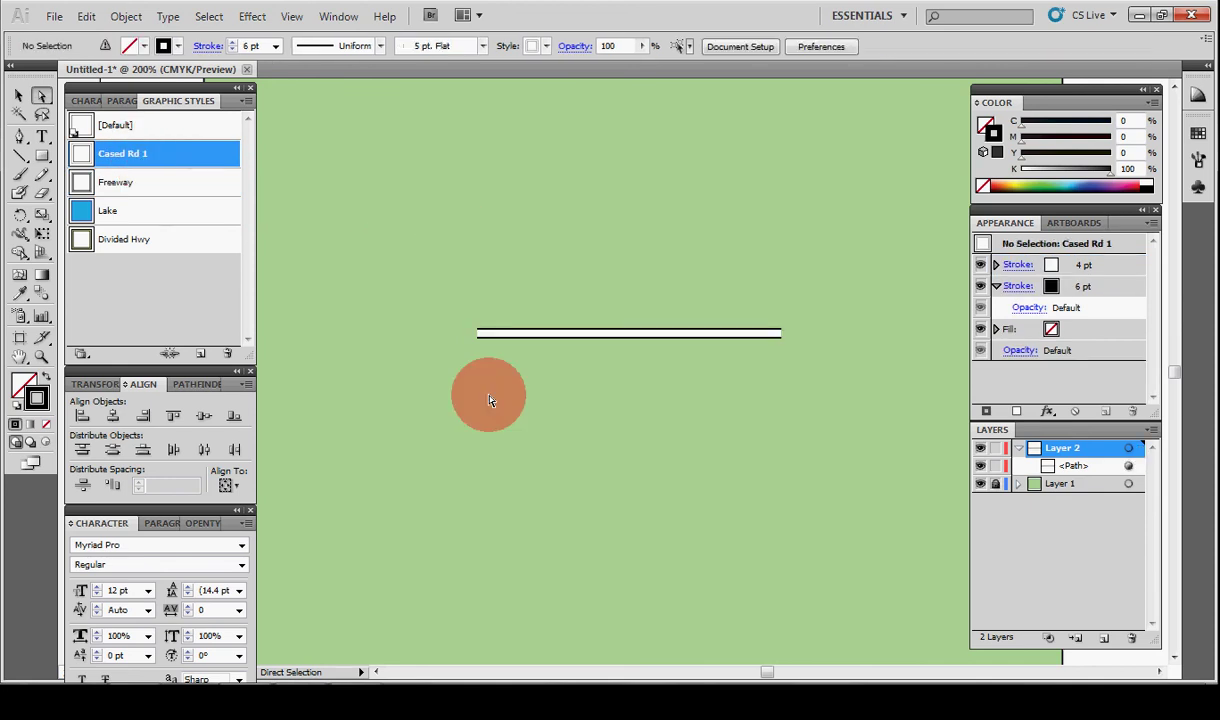
- Draw three diagonal lines below the road and a horizontal line crossing them
key("backslash")
left_click_drag(408, 398, 525, 497)
left_click_drag(515, 400, 621, 489)
left_click_drag(625, 404, 724, 498)
left_click_drag(370, 450, 758, 478)
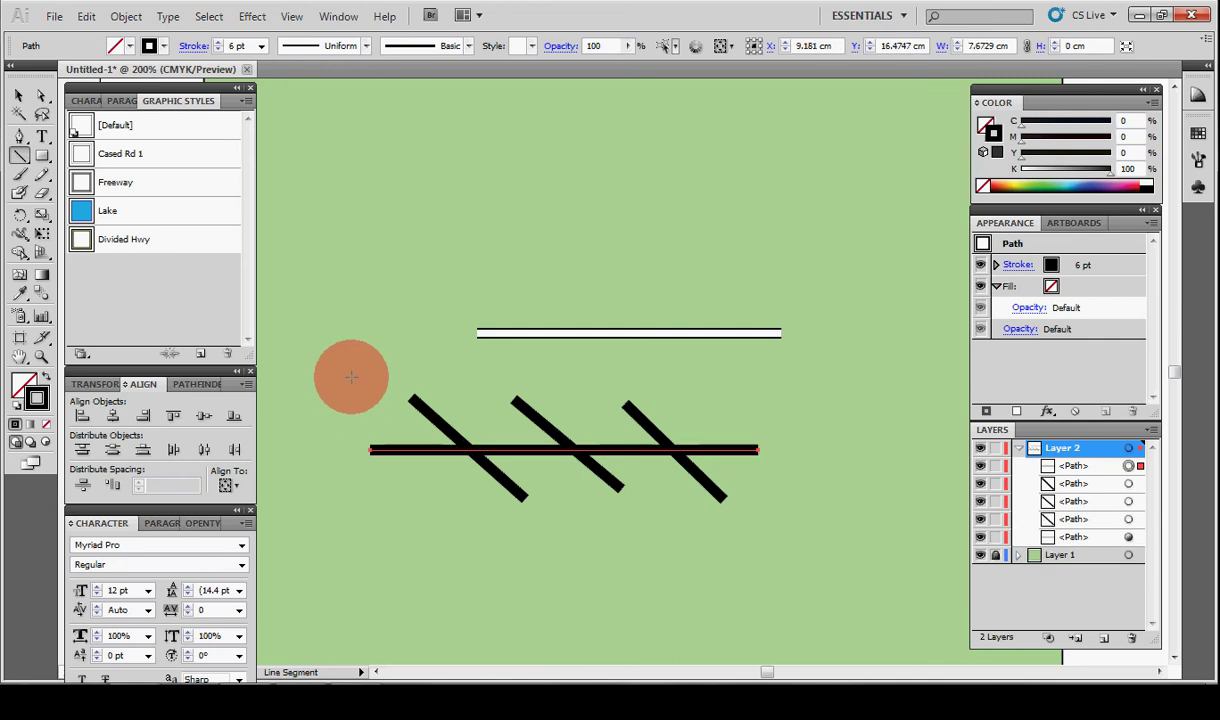
- Select the four new lines and give them the Divided Hwy style after trying Cased Rd 1 and Freeway
key("a")
left_click_drag(293, 336, 770, 550)
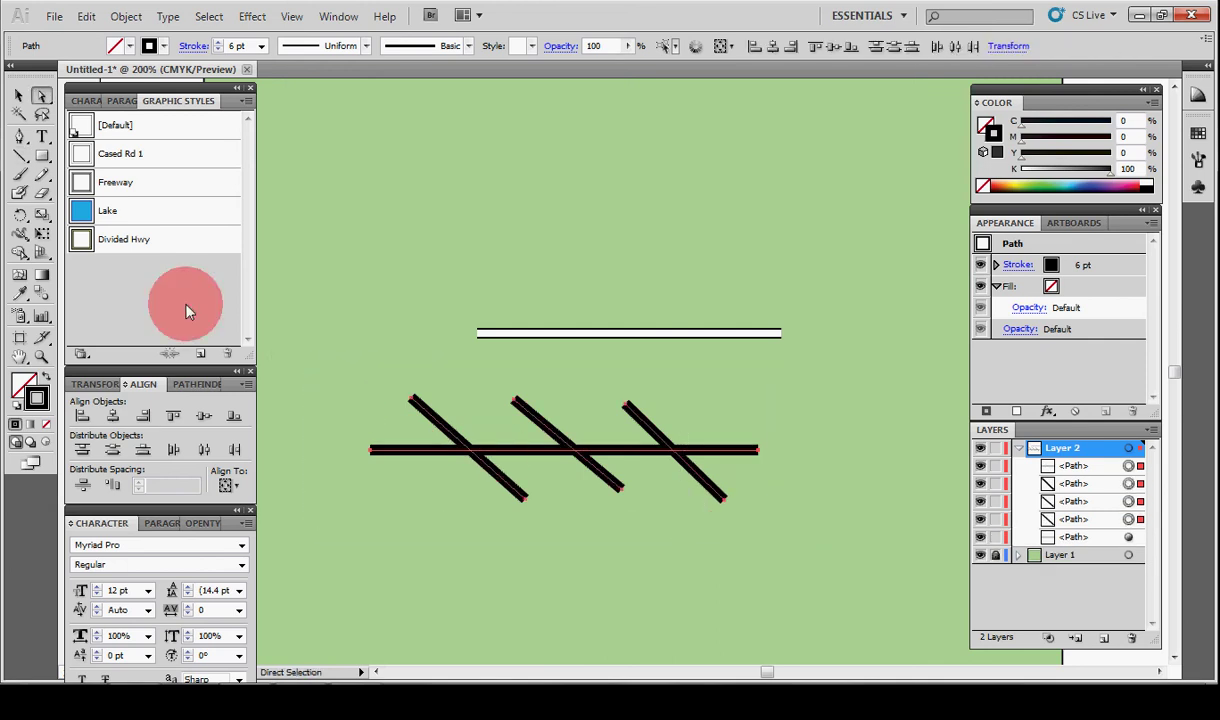
left_click(125, 158)
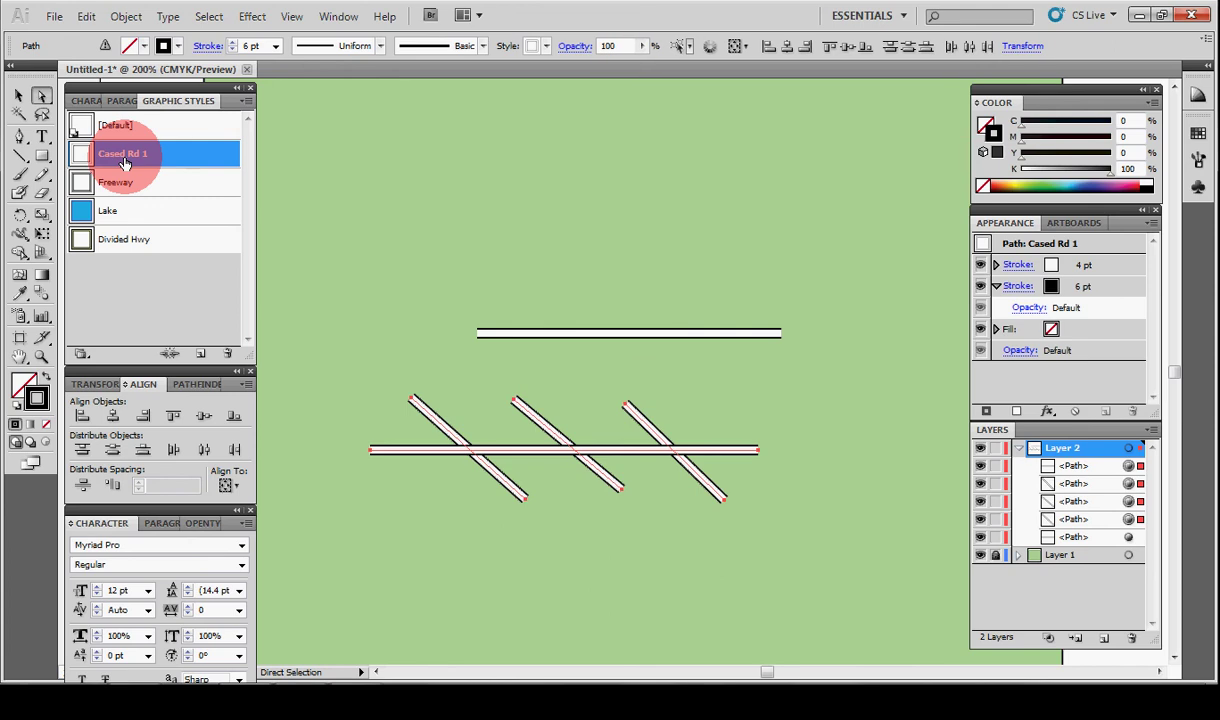
left_click(120, 182)
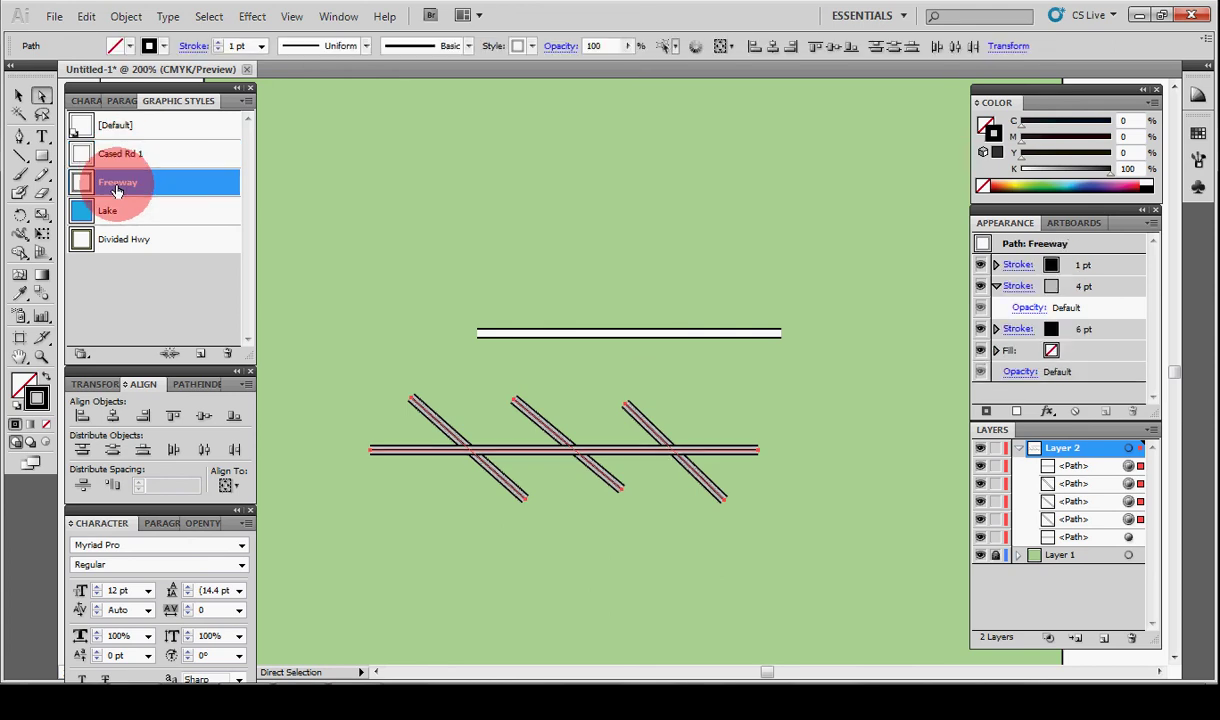
left_click(130, 239)
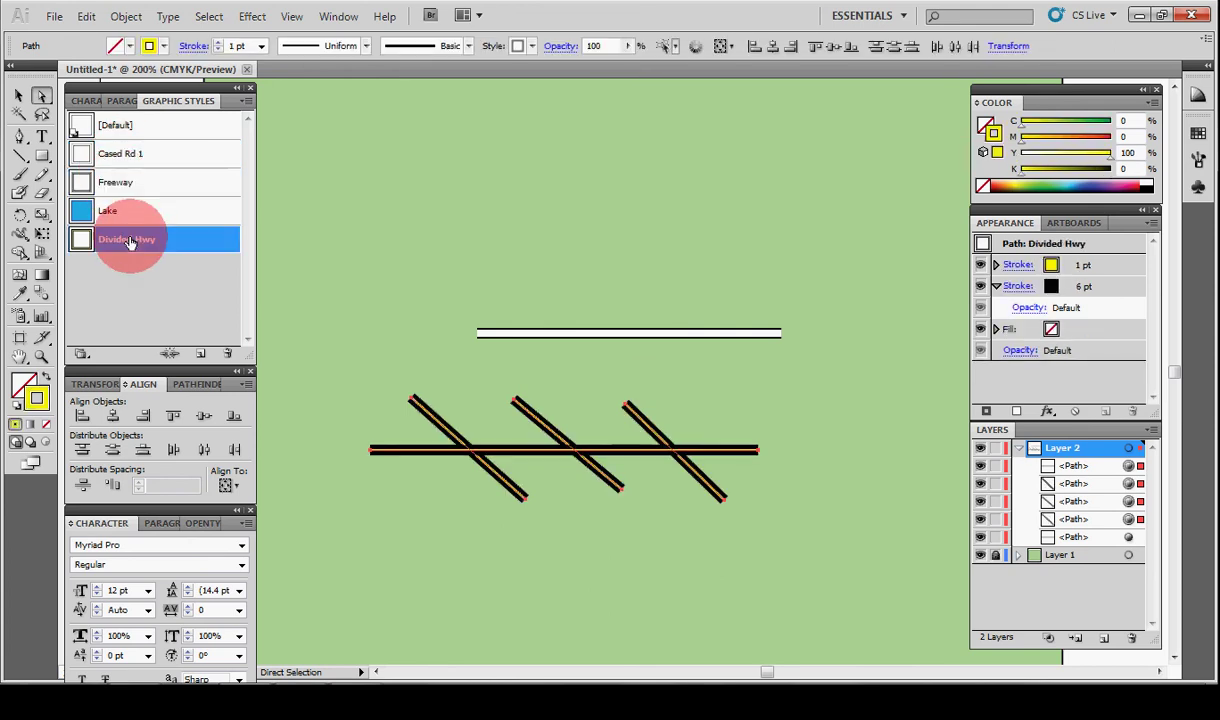
left_click(427, 498)
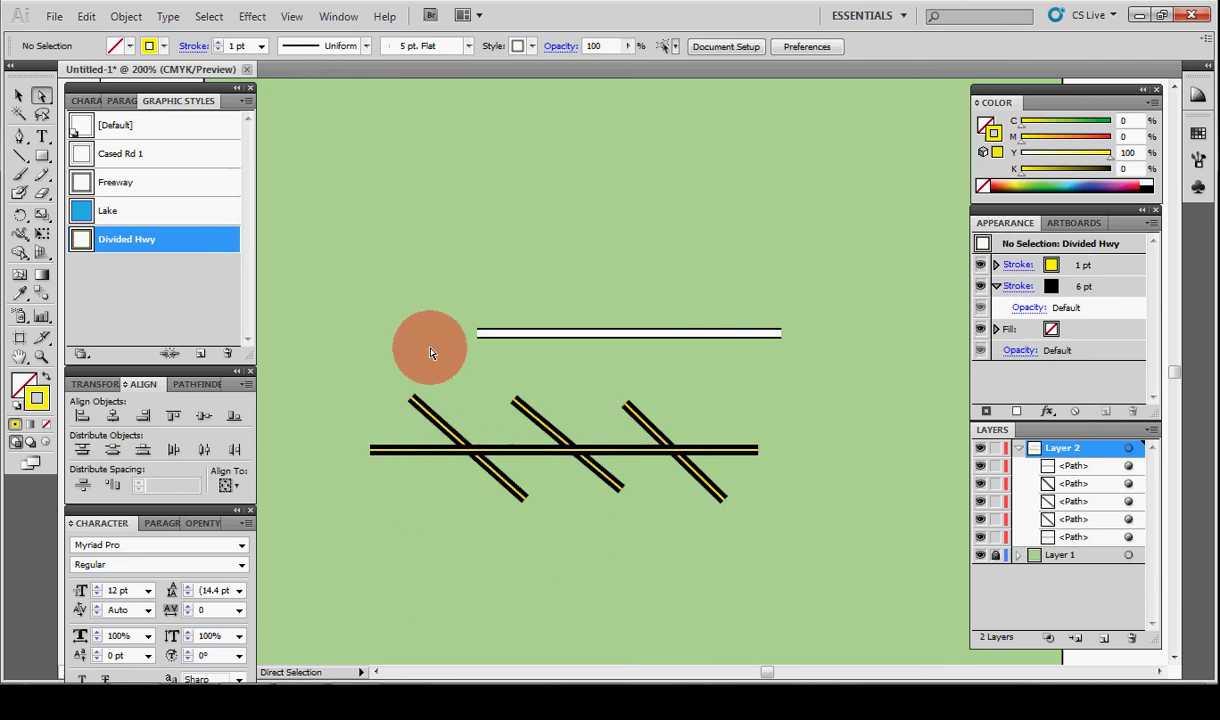
- Restyle the original upper road with the Divided Hwy graphic style
left_click(553, 335)
left_click(122, 153)
left_click(118, 241)
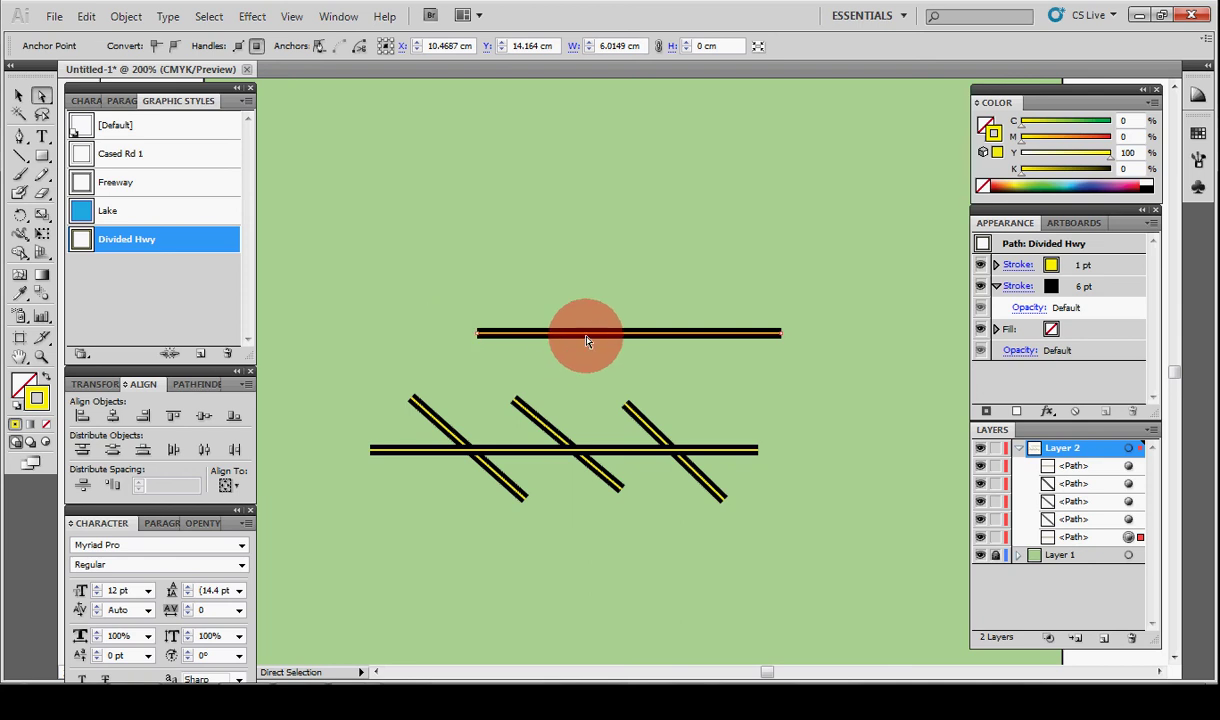
- Make the upper road's thin yellow stroke a dashed line with 2 pt dashes
left_click(1018, 264)
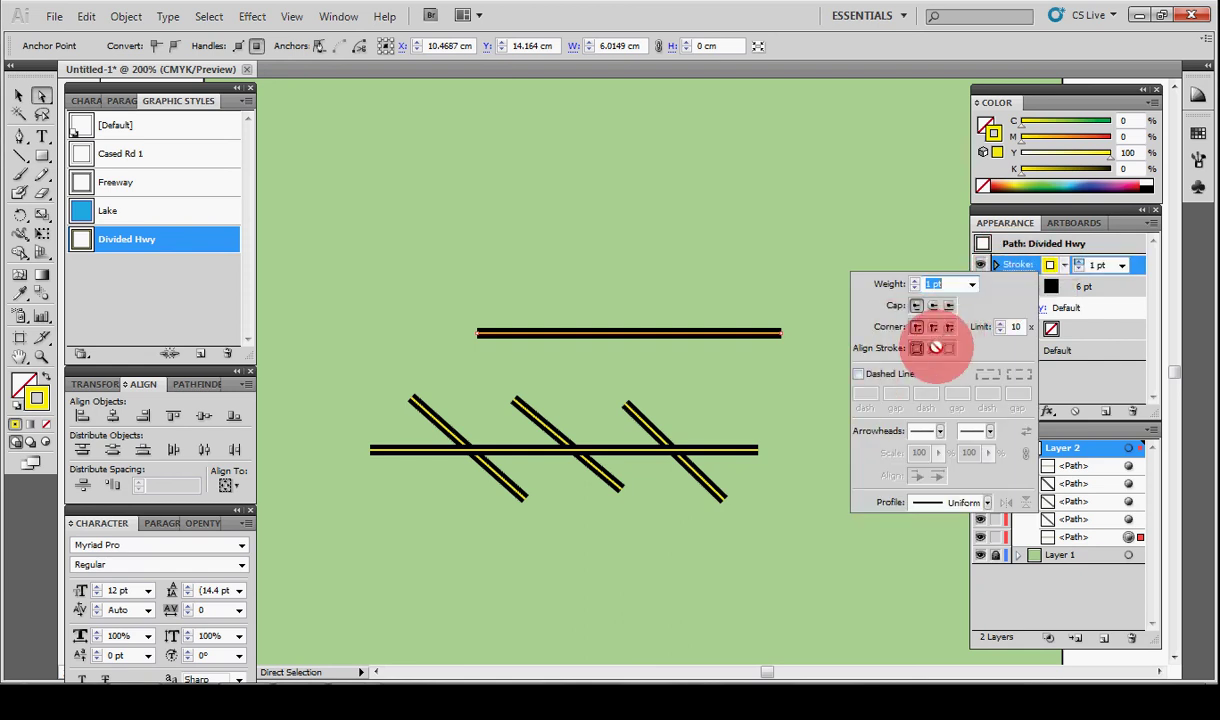
left_click(858, 374)
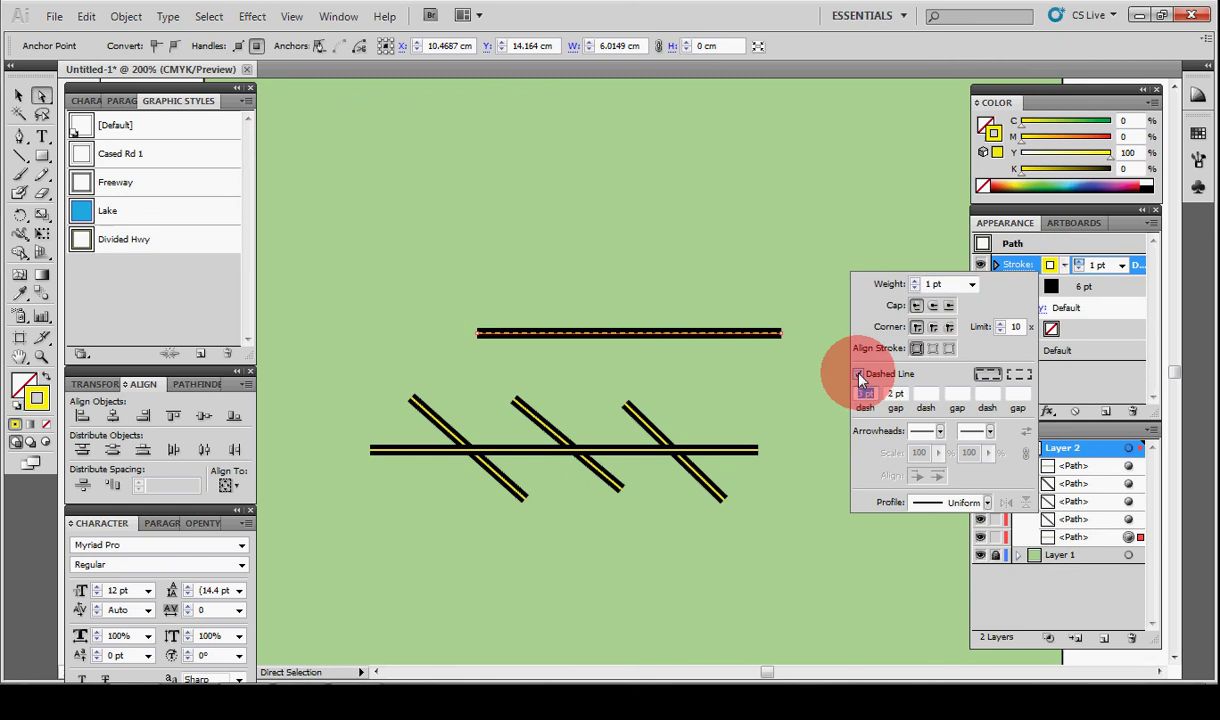
left_click(865, 394)
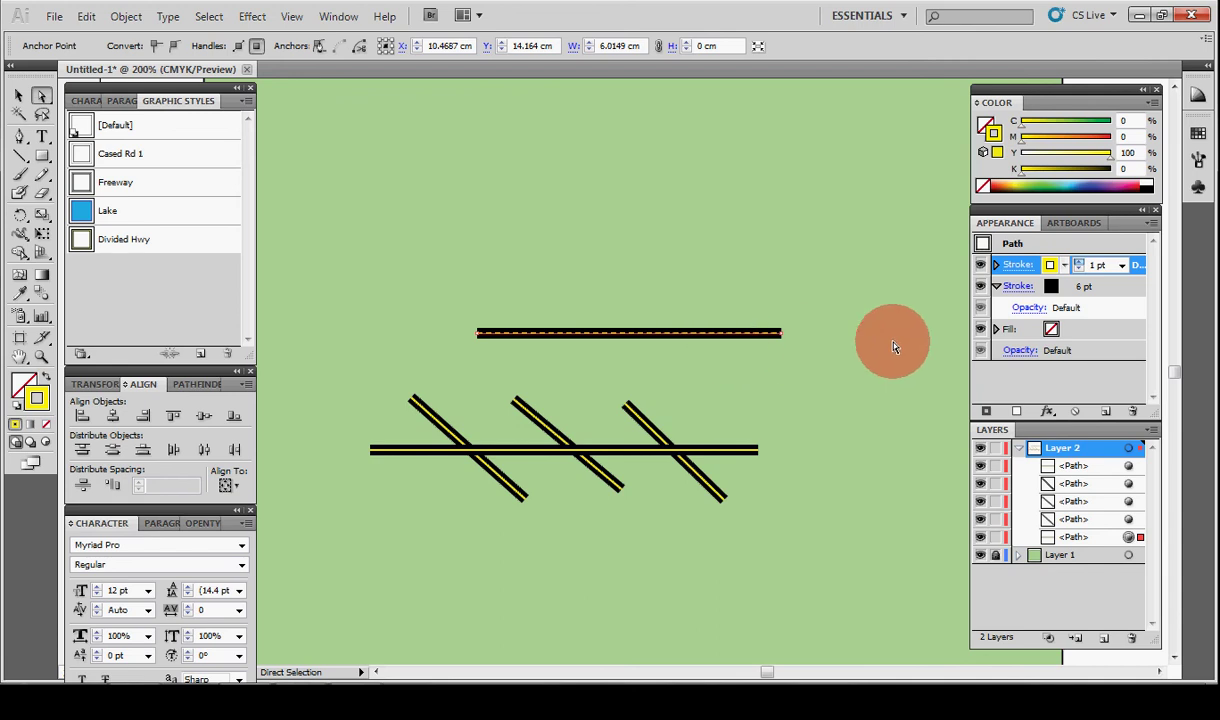
- Redefine the Divided Hwy style from the dashed upper road so all roads share it
left_click(1153, 229)
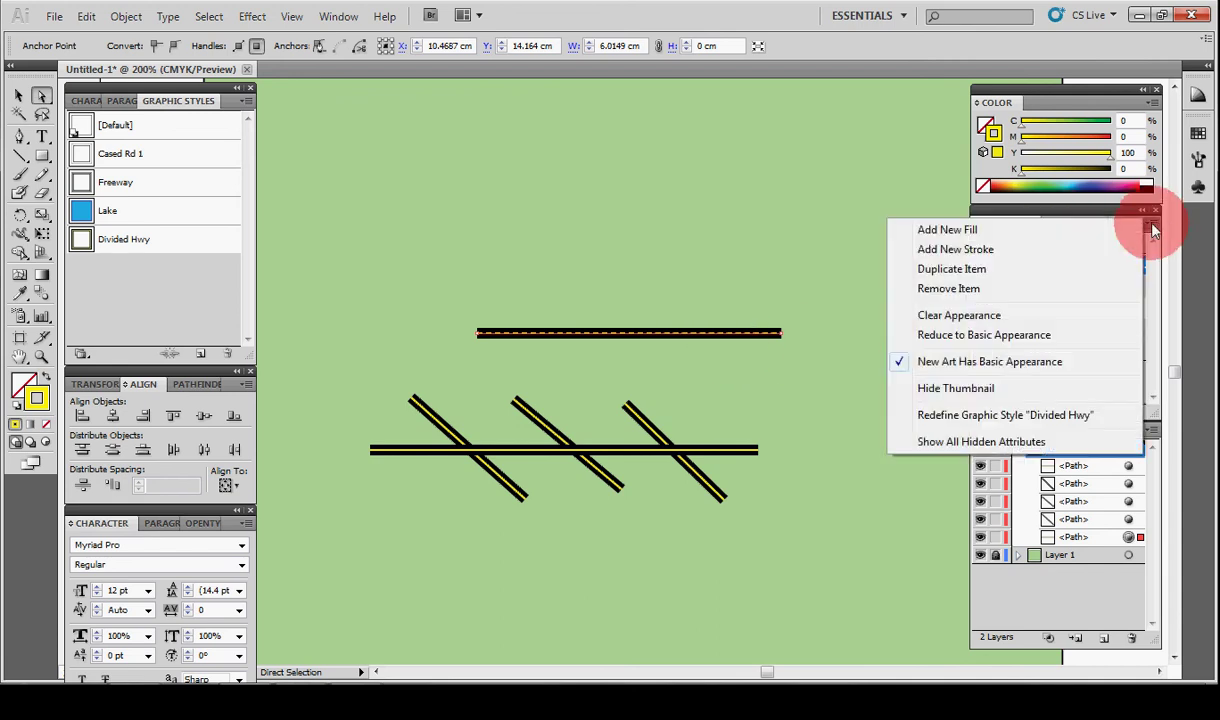
left_click(997, 418)
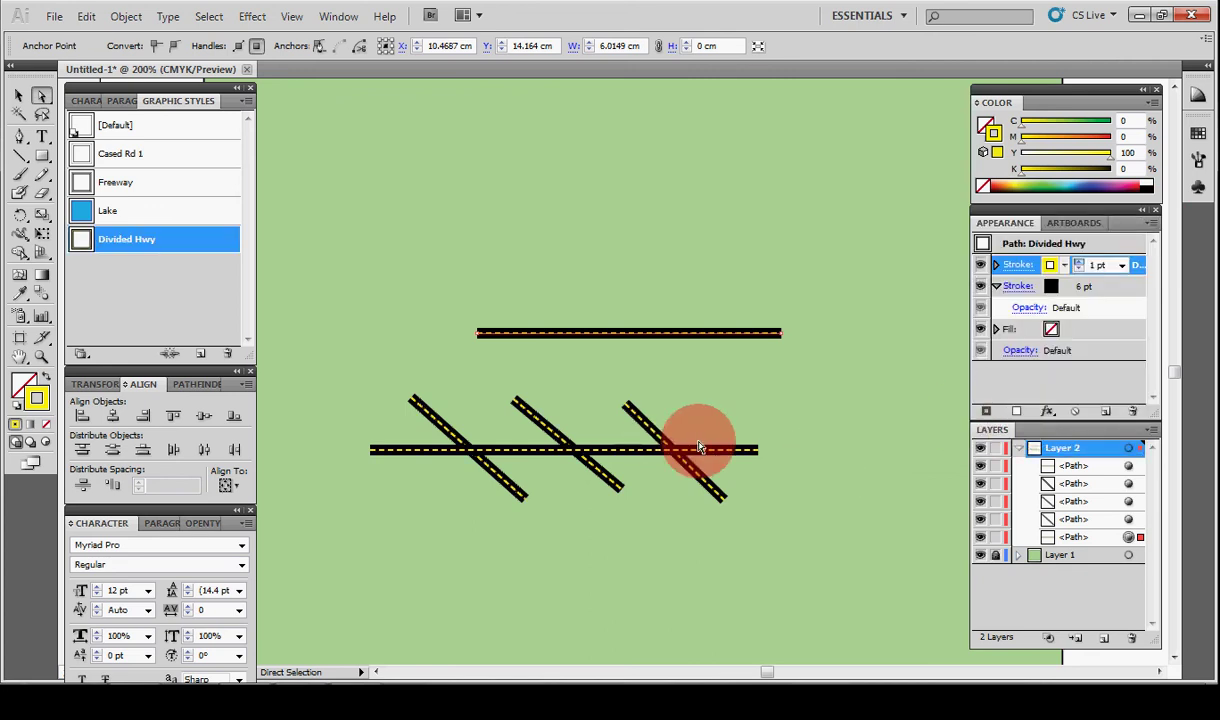
left_click(843, 410)
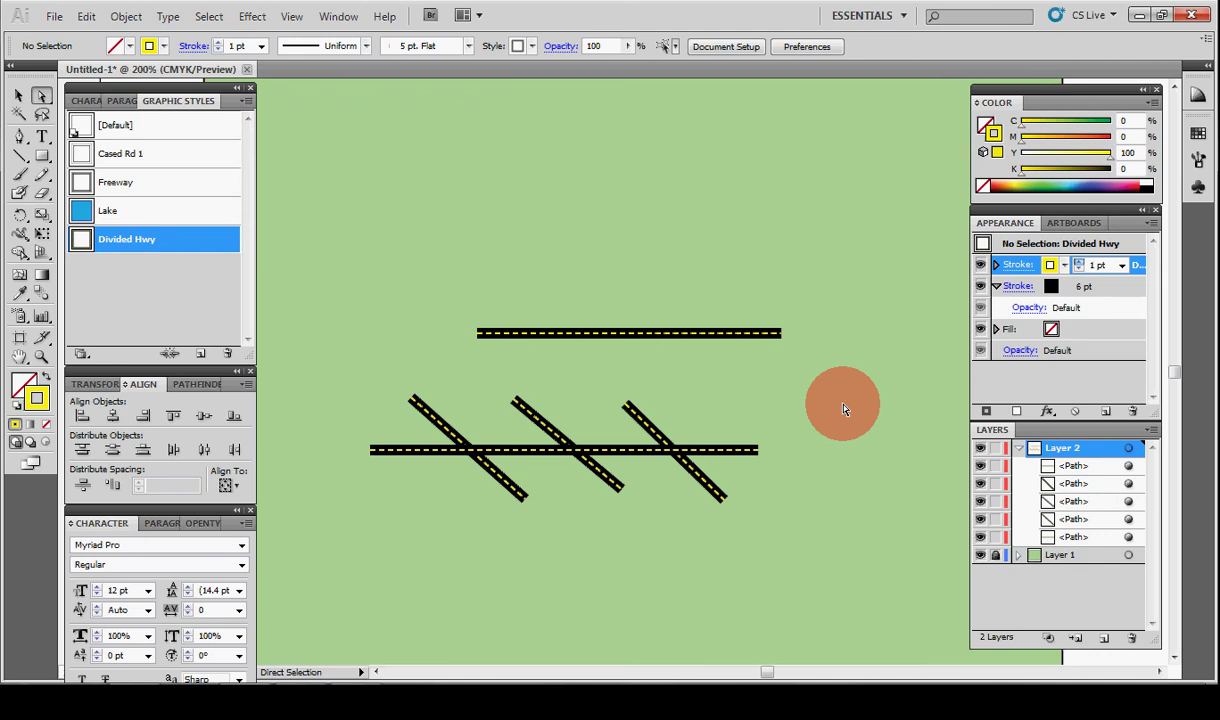
- Draw a closed lake shape above the upper road with the Pen tool and apply the Lake style
key("p")
left_click_drag(575, 228, 617, 271)
left_click_drag(703, 298, 613, 234)
left_click(84, 208)
key("a")
left_click(445, 238)
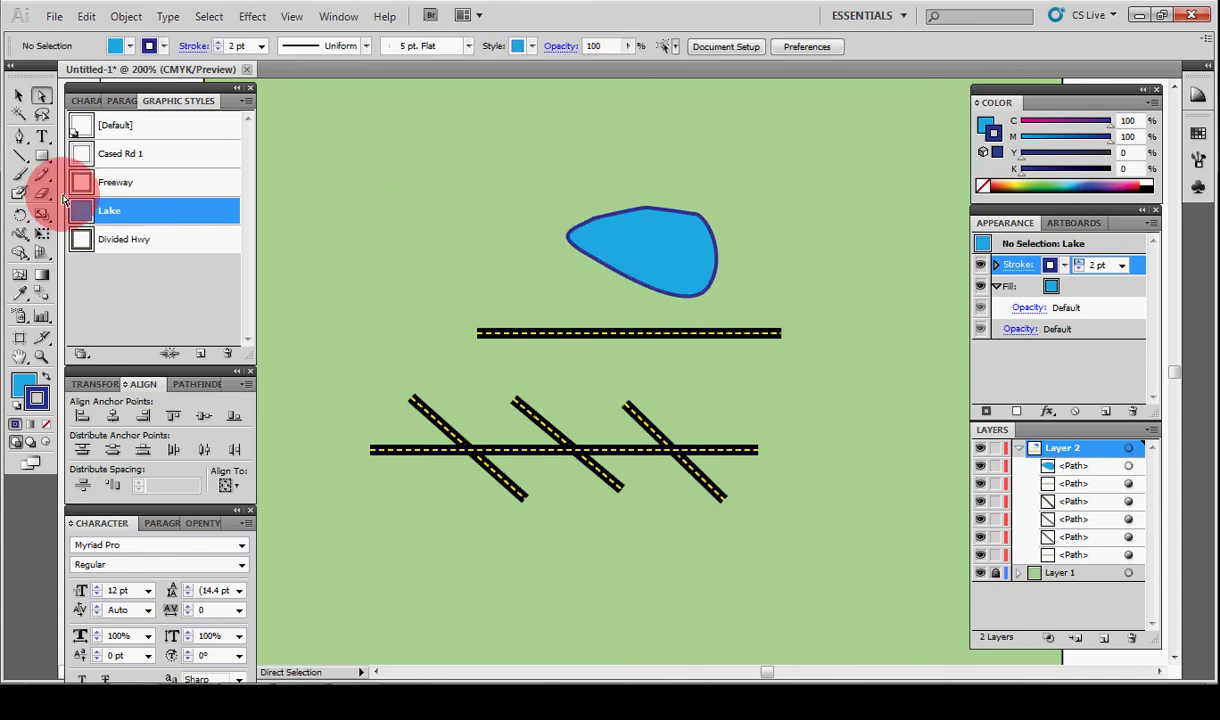
- Draw four small ellipse ponds to the left, top, upper right and right of the lake
left_click(42, 155)
left_click_drag(43, 149, 100, 196)
left_click_drag(367, 186, 403, 206)
left_click_drag(531, 152, 556, 158)
left_click_drag(737, 157, 789, 173)
left_click_drag(866, 250, 895, 270)
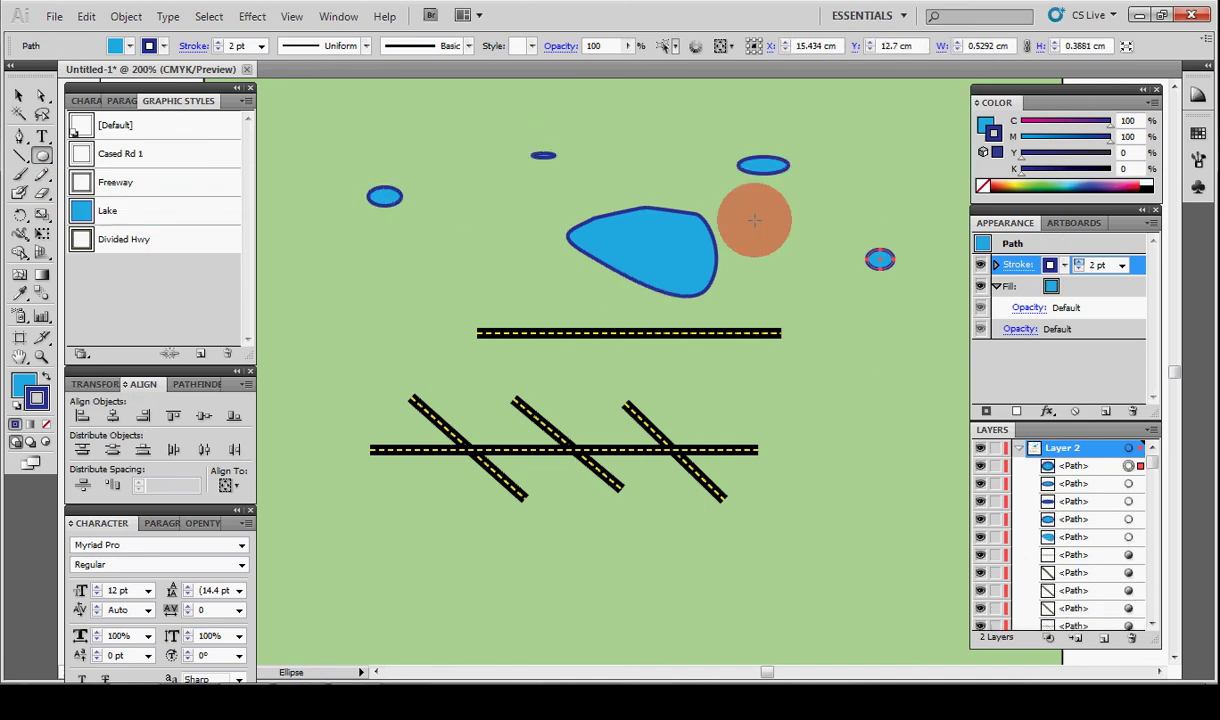
- Set the right pond's stroke to 1 pt and redefine the Lake style from it
key("a")
left_click(868, 259)
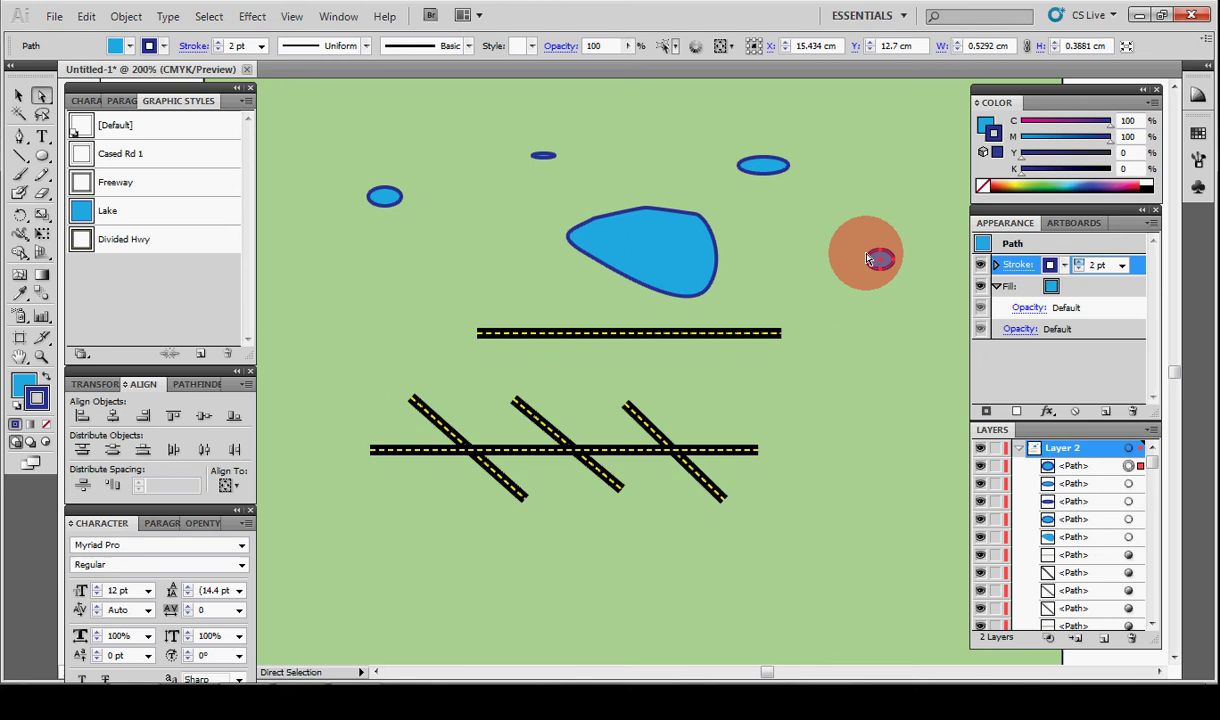
left_click(1125, 272)
left_click(1106, 325)
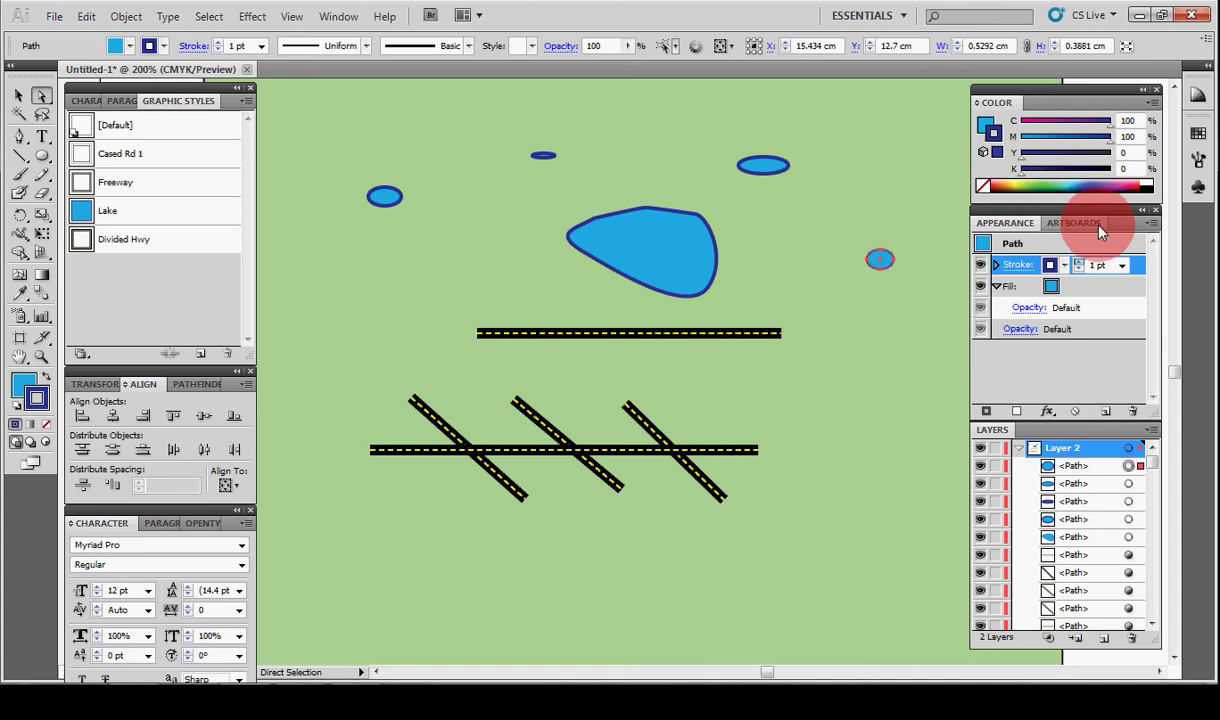
left_click(1155, 223)
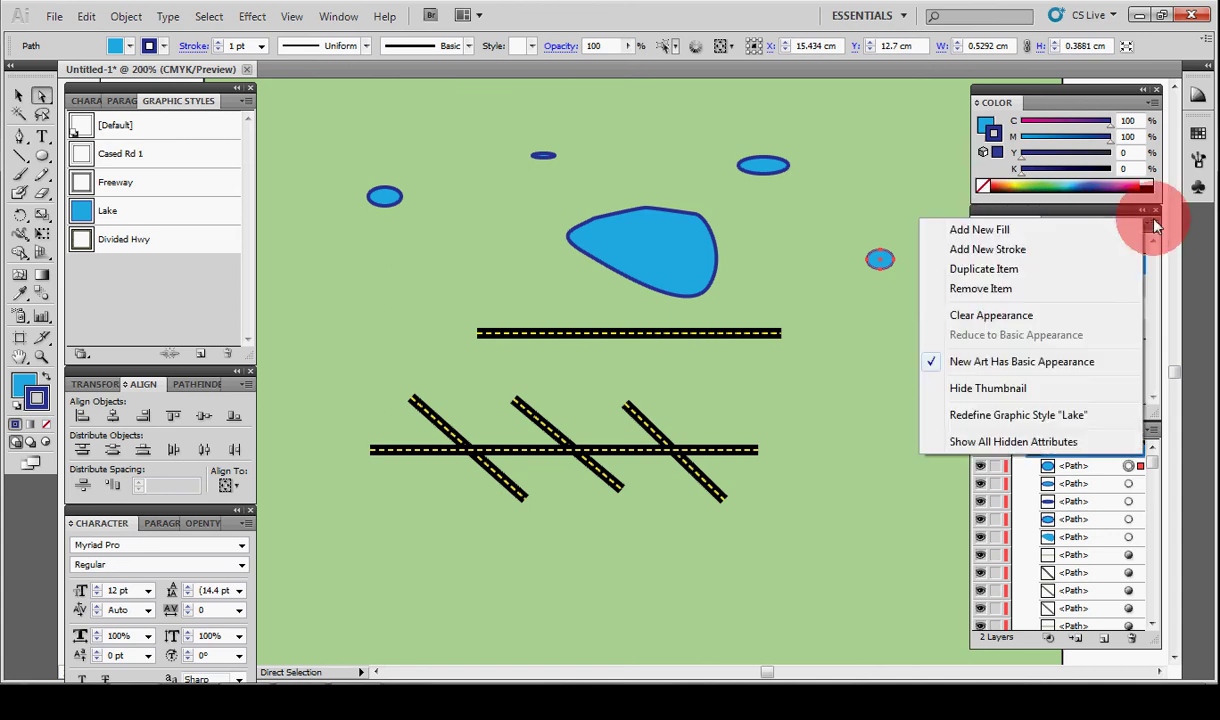
left_click(1034, 420)
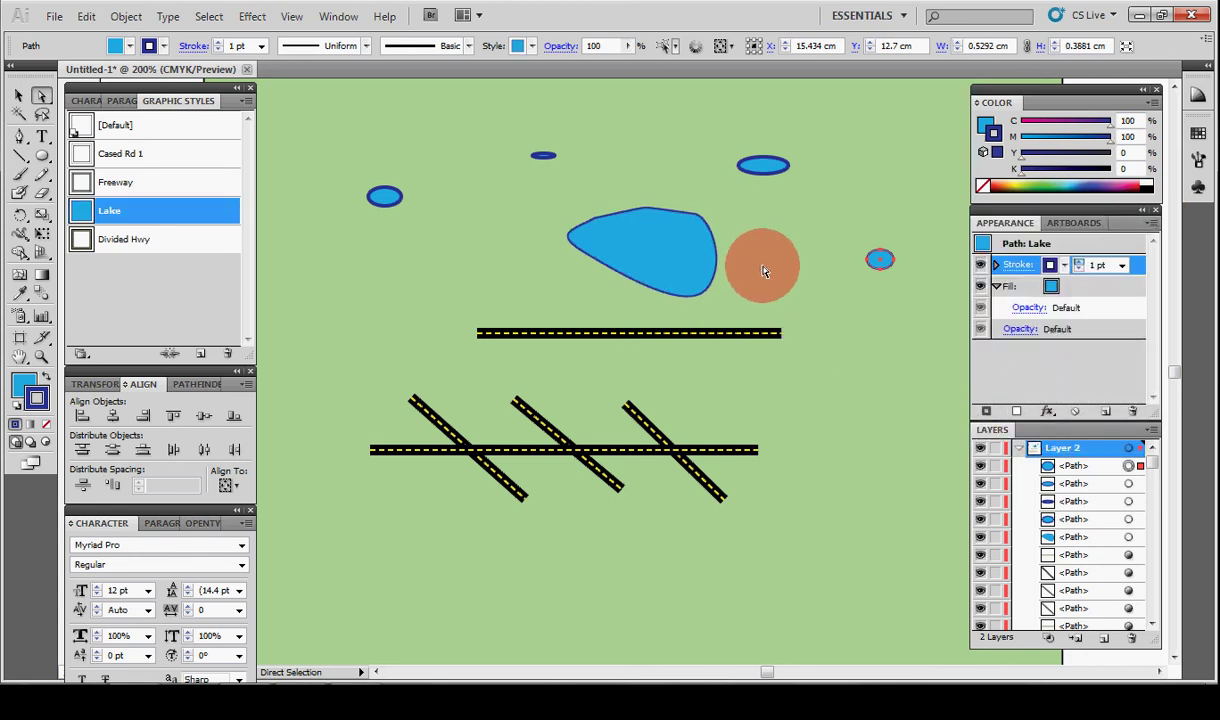
left_click(836, 277)
- Apply the Lake style to the left, top and upper-right ponds
left_click_drag(319, 155, 405, 211)
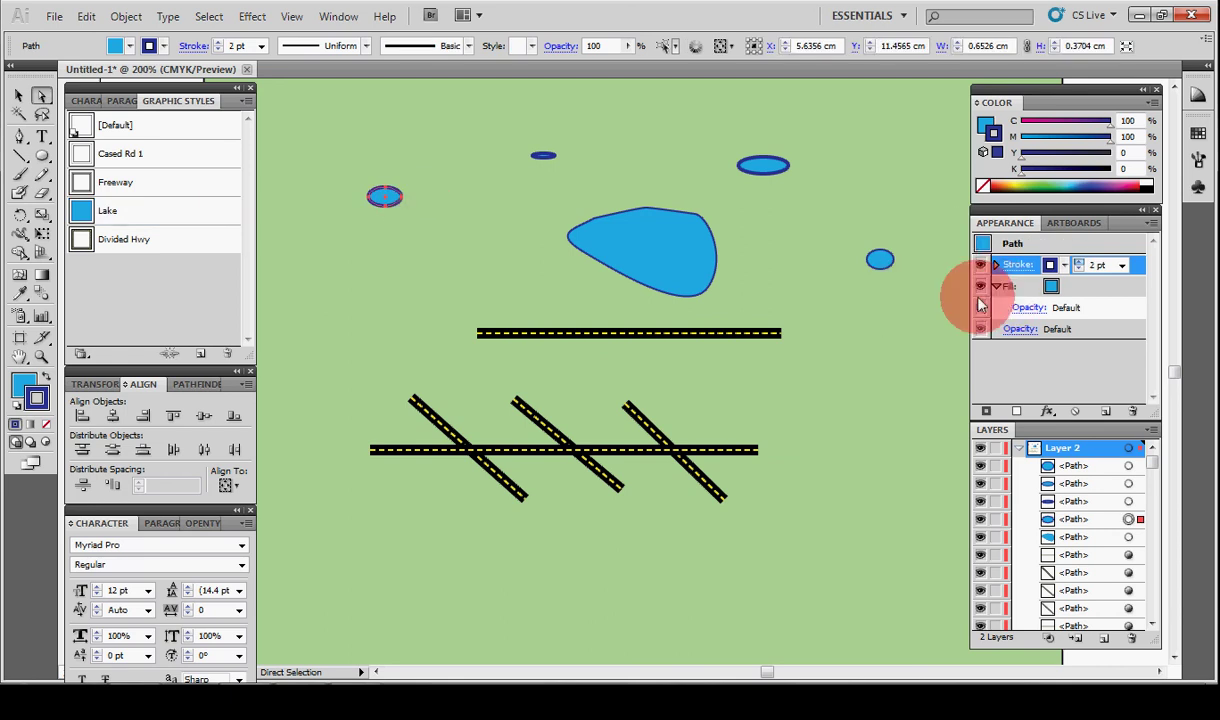
left_click(128, 213)
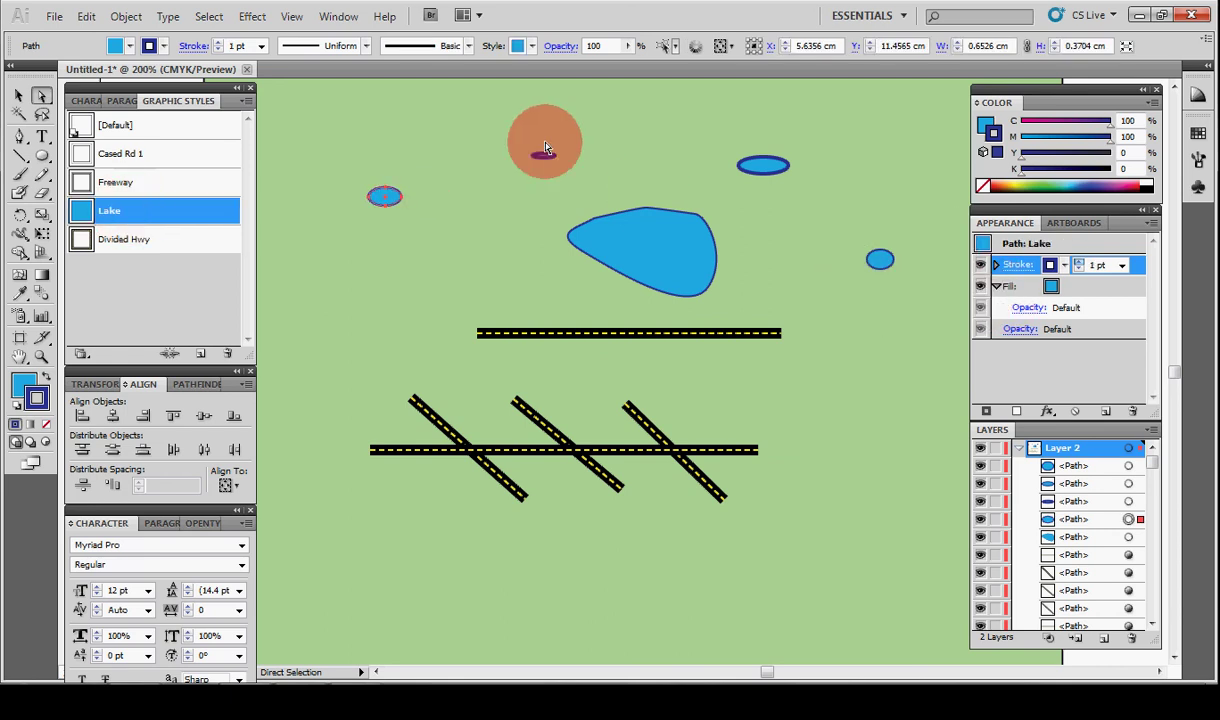
left_click_drag(540, 148, 507, 197)
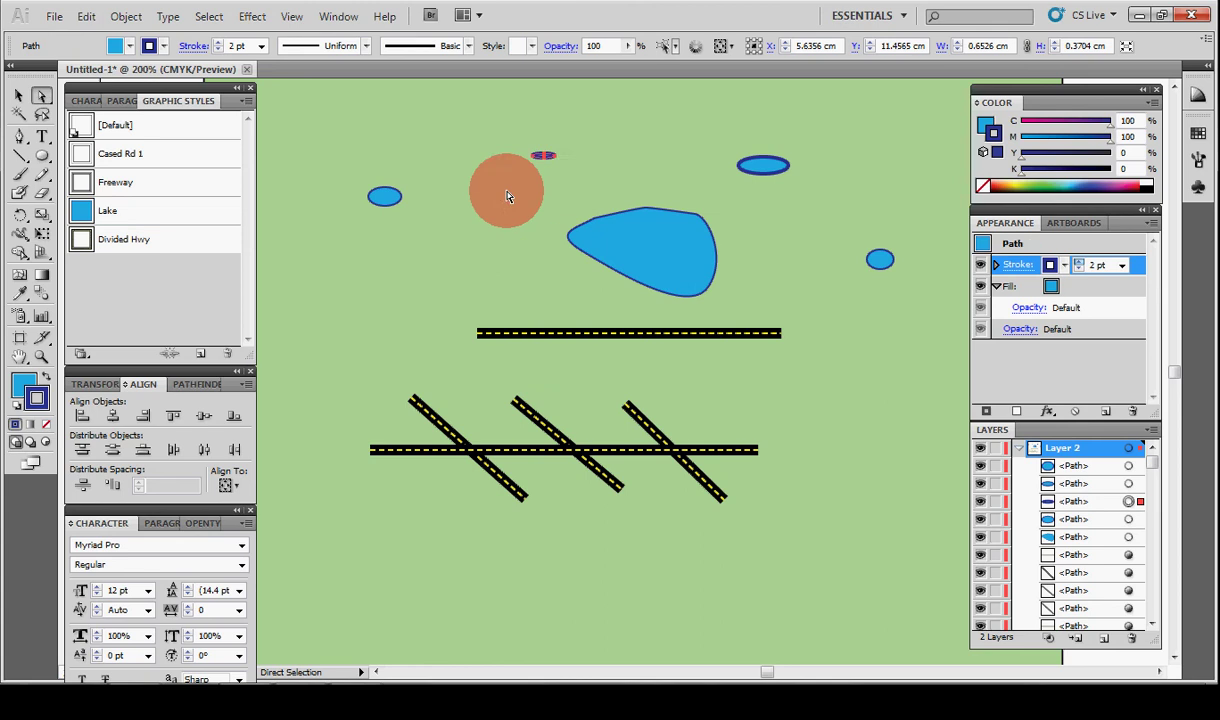
left_click(163, 207)
left_click_drag(694, 148, 794, 190)
left_click(150, 207)
left_click(388, 262)
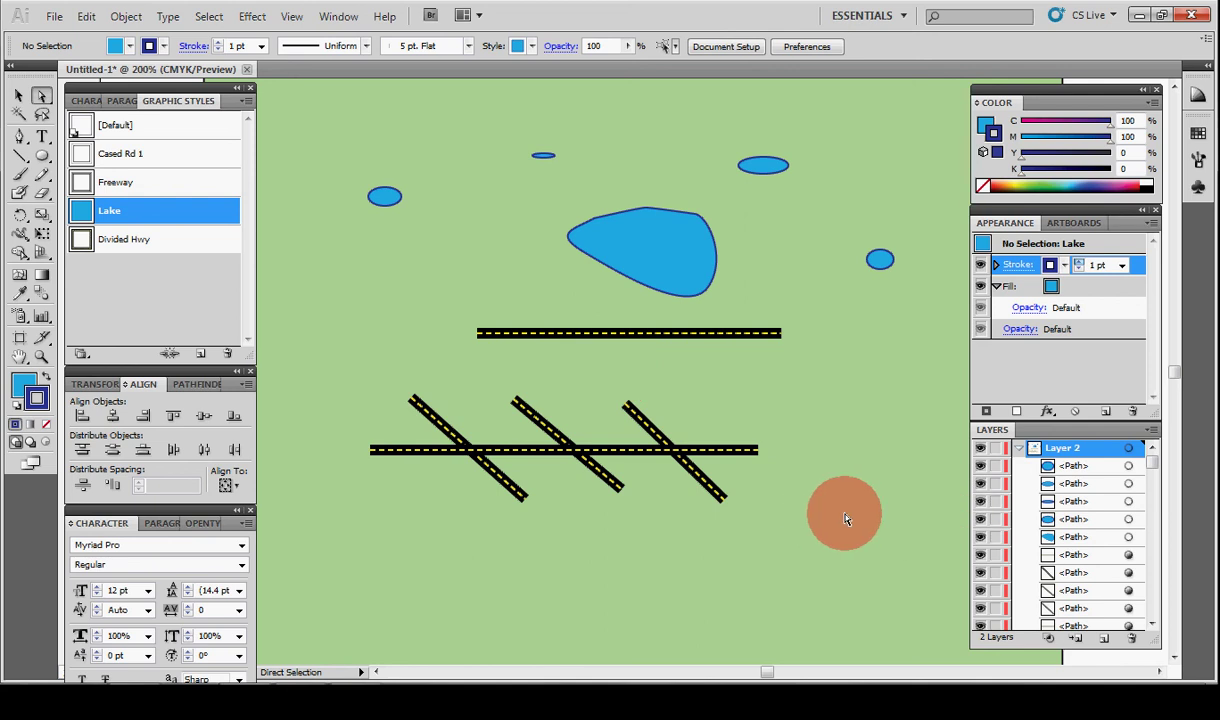
- Apply Freeway to the whole of Layer 2, then give the upper road the Cased Rd 1 style
left_click(1128, 555)
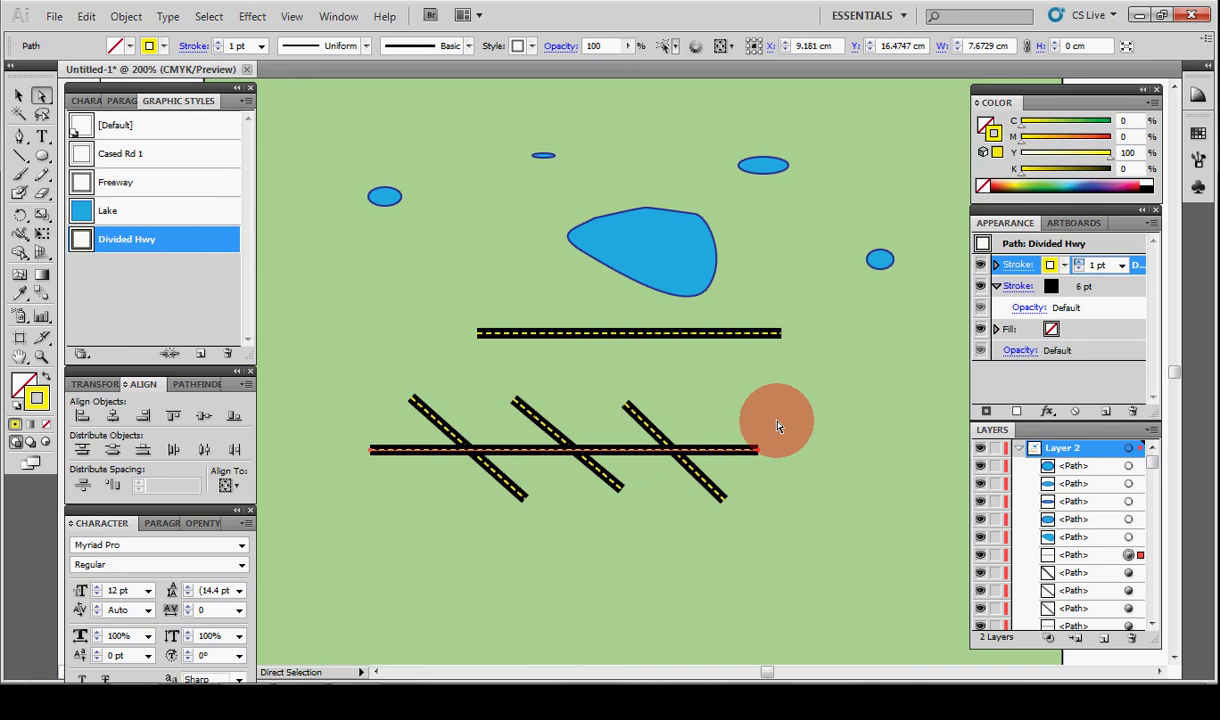
left_click(1128, 448)
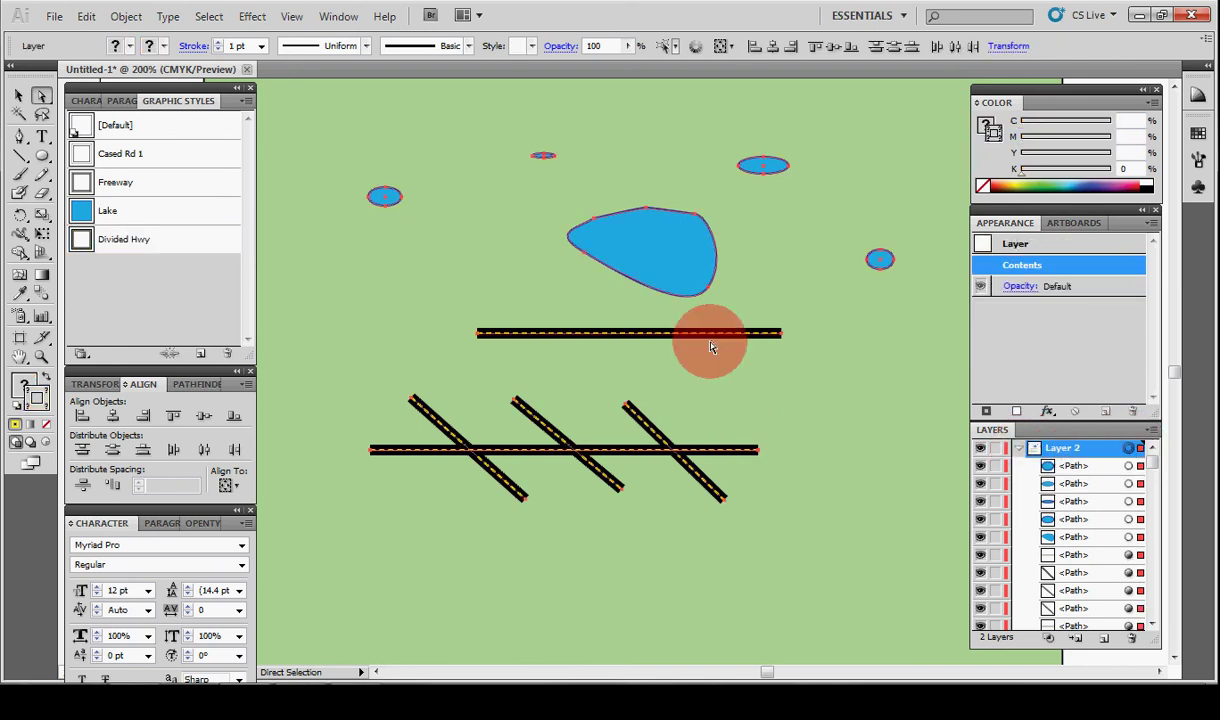
left_click(116, 184)
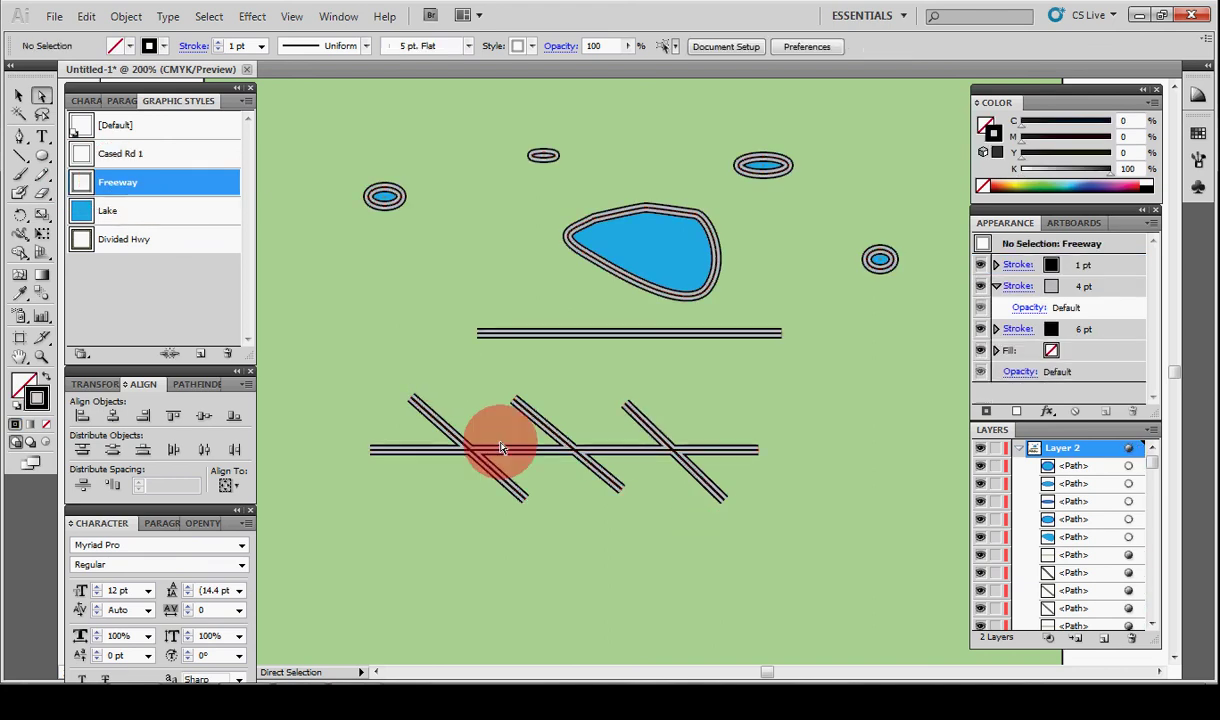
left_click(592, 341)
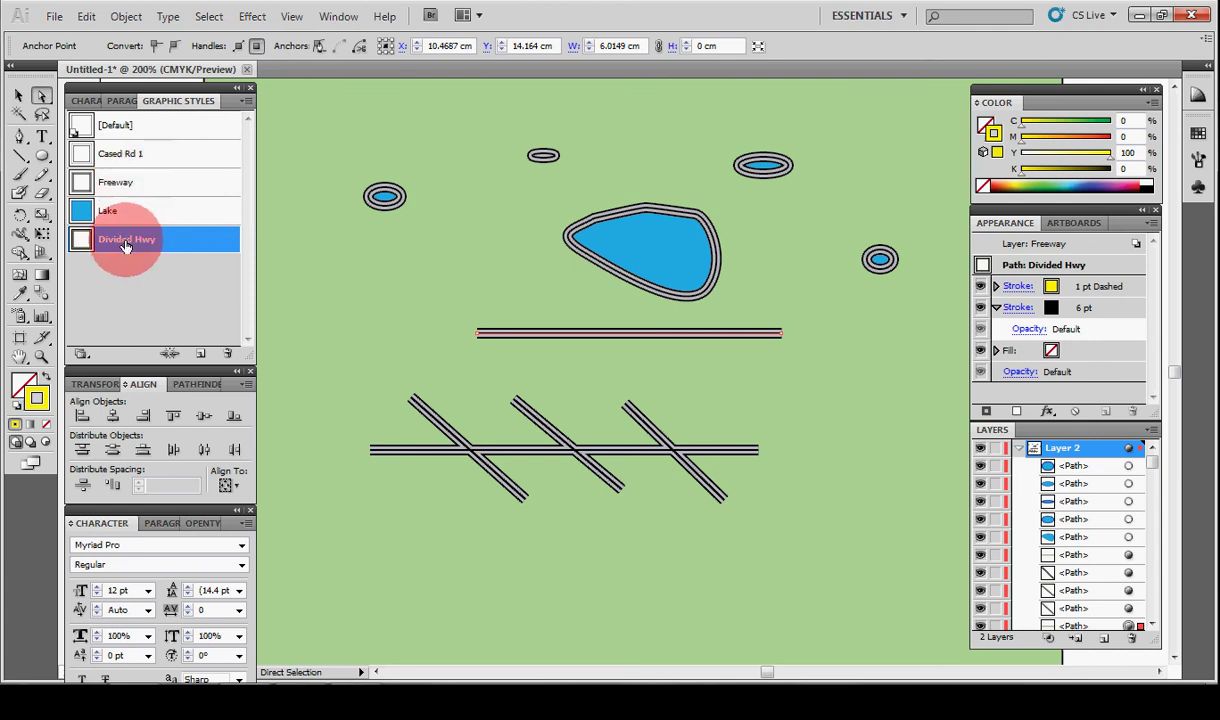
left_click(125, 153)
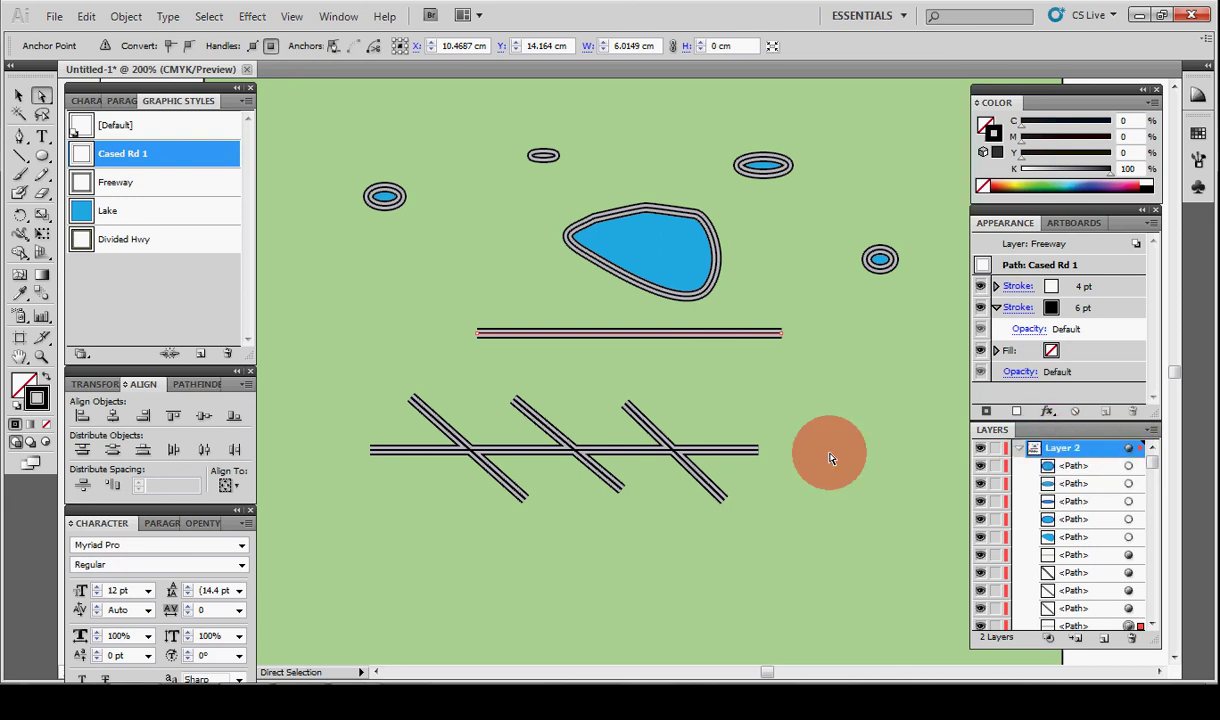
- Clear the Freeway appearance from Layer 2, restoring plain lakes and dashed lower roads
left_click(860, 457)
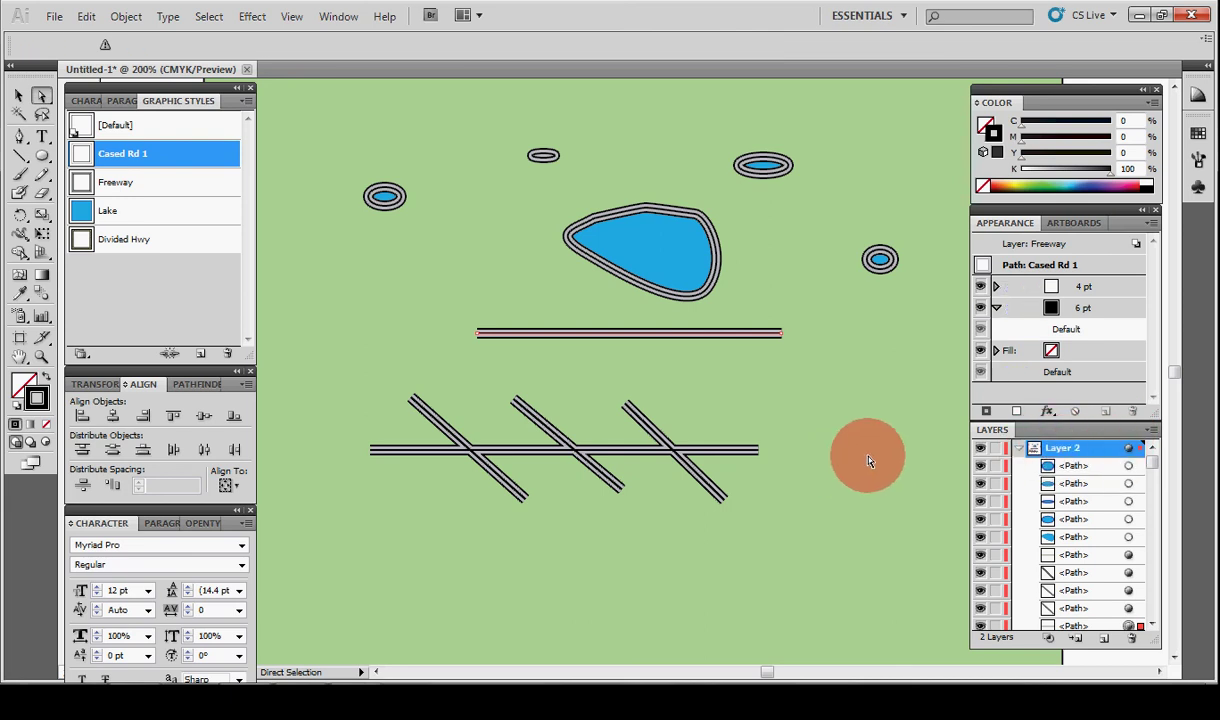
left_click(1129, 448)
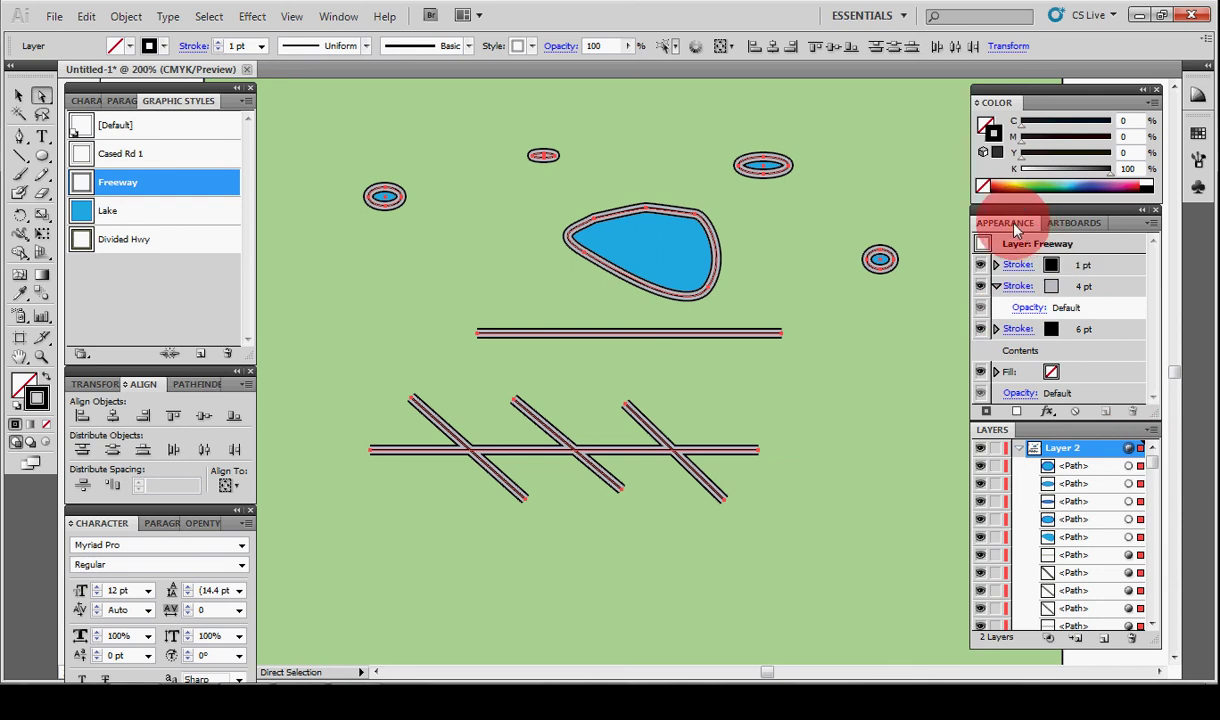
left_click(1153, 227)
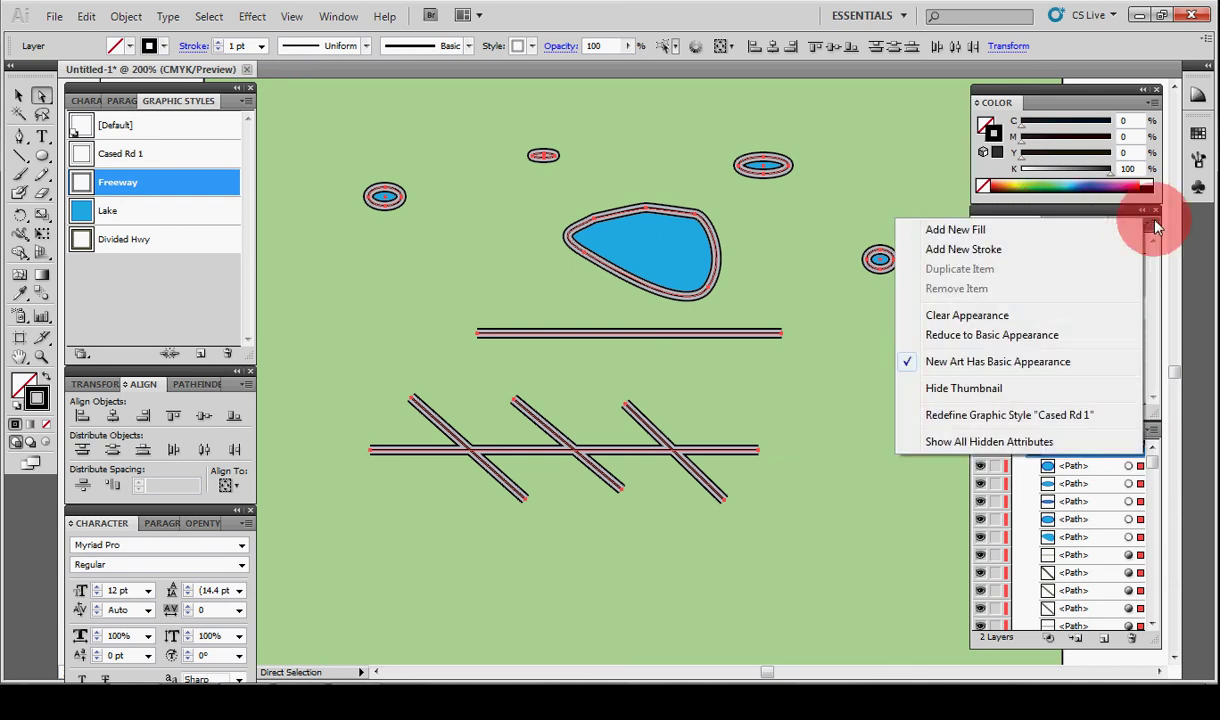
left_click(967, 315)
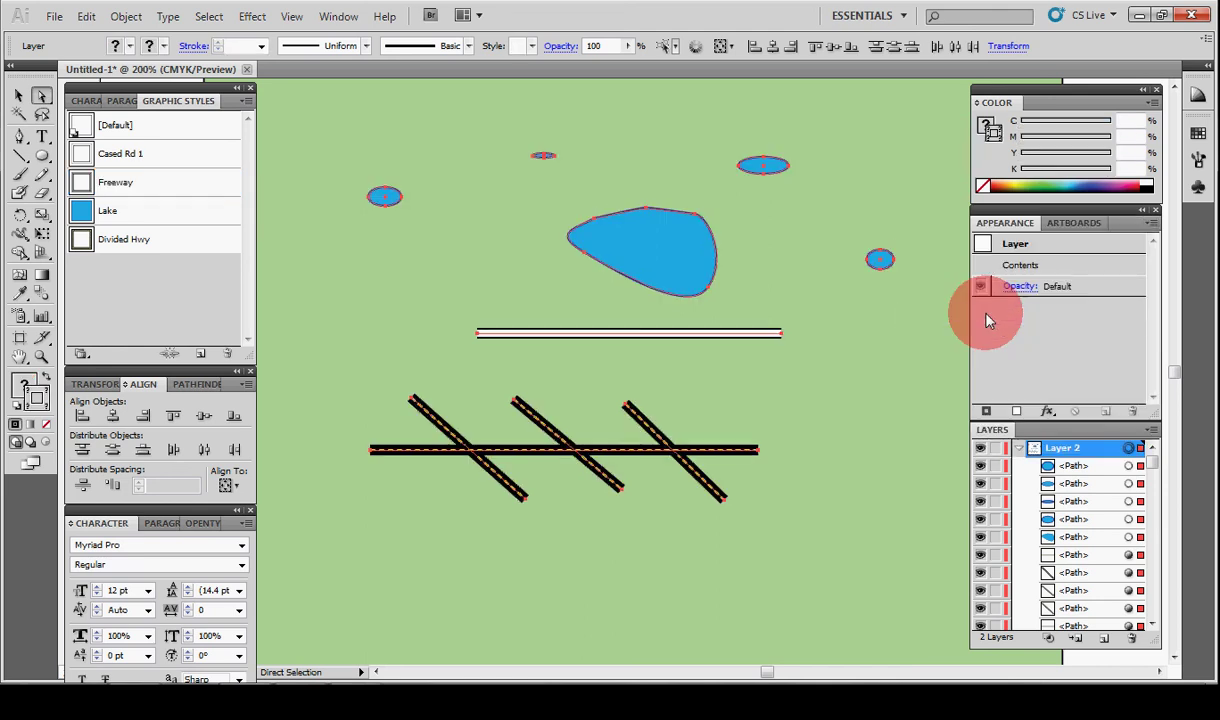
- Apply the Freeway graphic style to the upper road line only
left_click(850, 480)
left_click(741, 334)
left_click(120, 154)
left_click(120, 190)
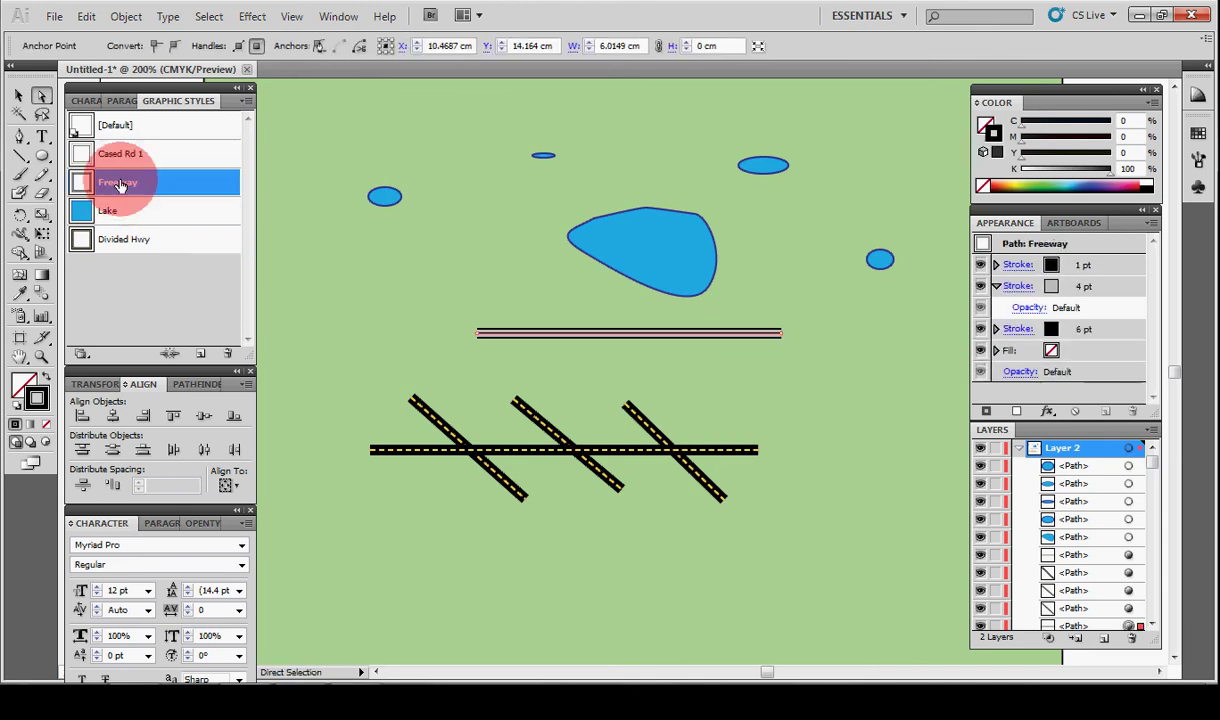